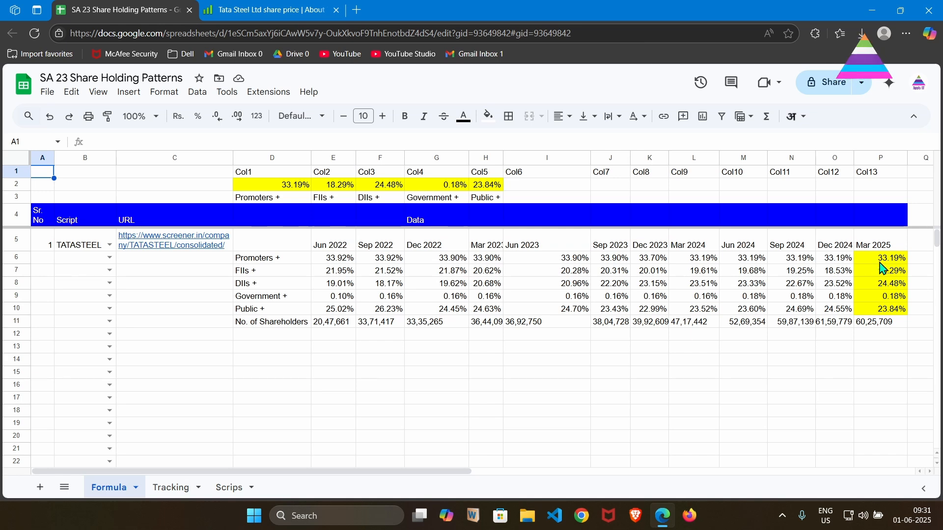
# - Compare the Formula sheet's Mar 2025 percentages and category labels with the Shareholding Pattern table on Tata Steel's Screener page
pyautogui.moveTo(882, 265); pyautogui.dragTo(882, 313)
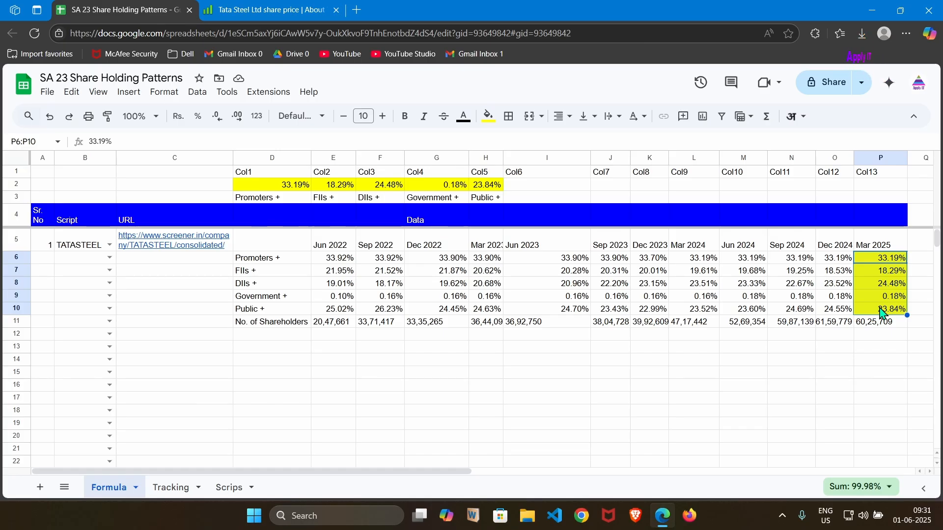
pyautogui.moveTo(270, 261); pyautogui.dragTo(265, 286)
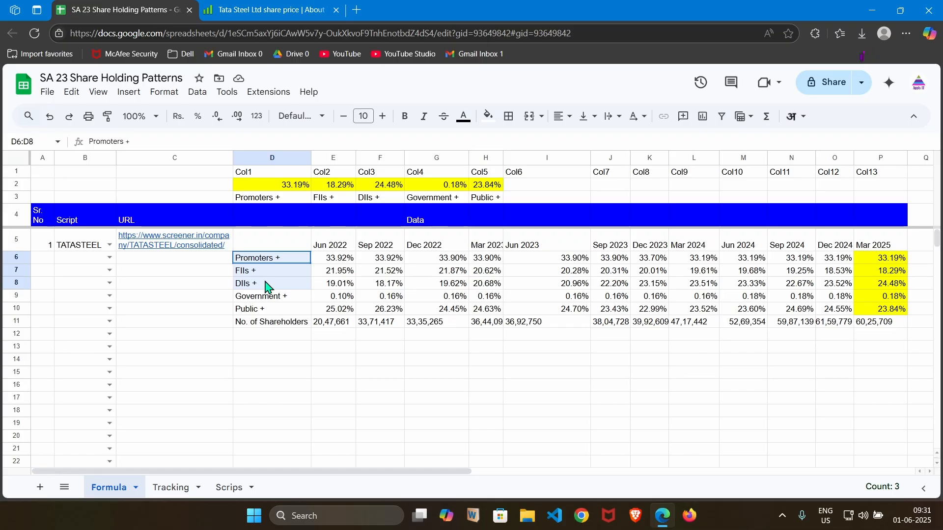
pyautogui.moveTo(266, 286); pyautogui.dragTo(269, 317)
pyautogui.click(272, 334)
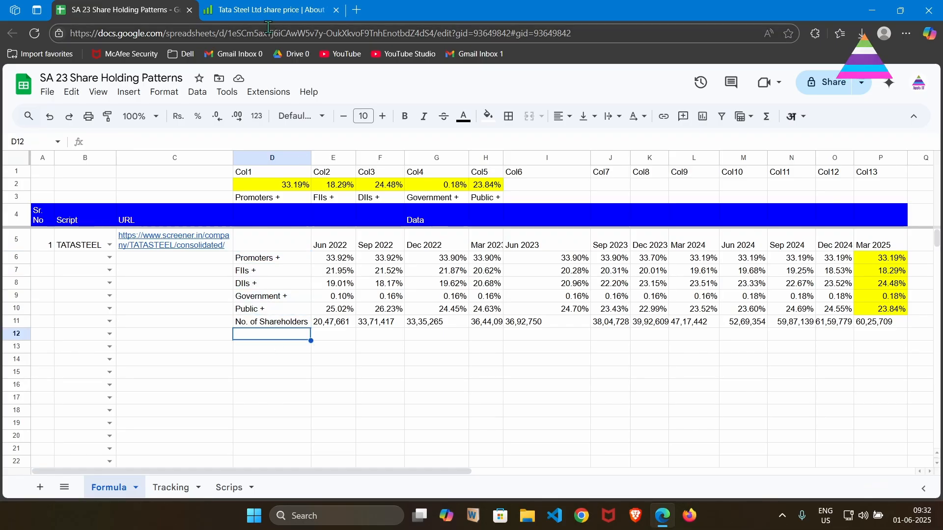
pyautogui.click(266, 19)
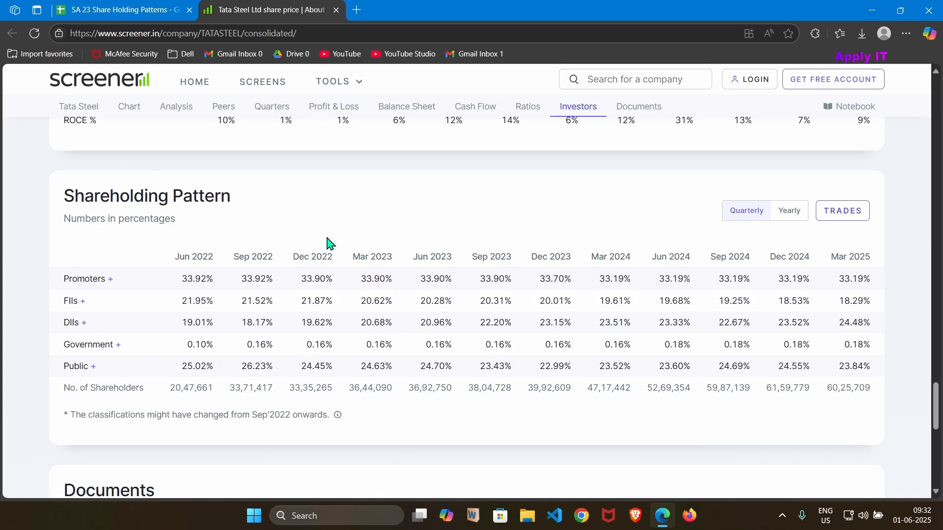
pyautogui.click(134, 9)
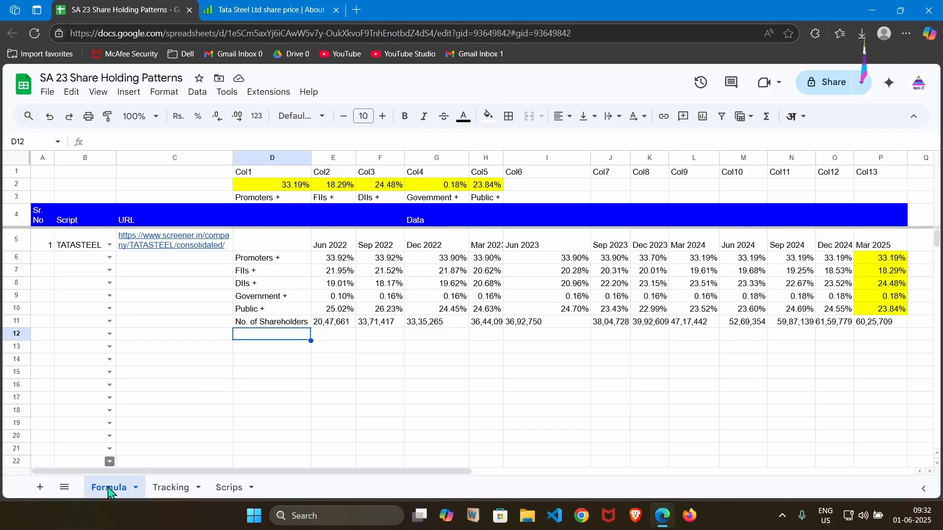
# - Compare the layout of the Tracking sheet's script list with the single-script Formula sheet
pyautogui.click(172, 488)
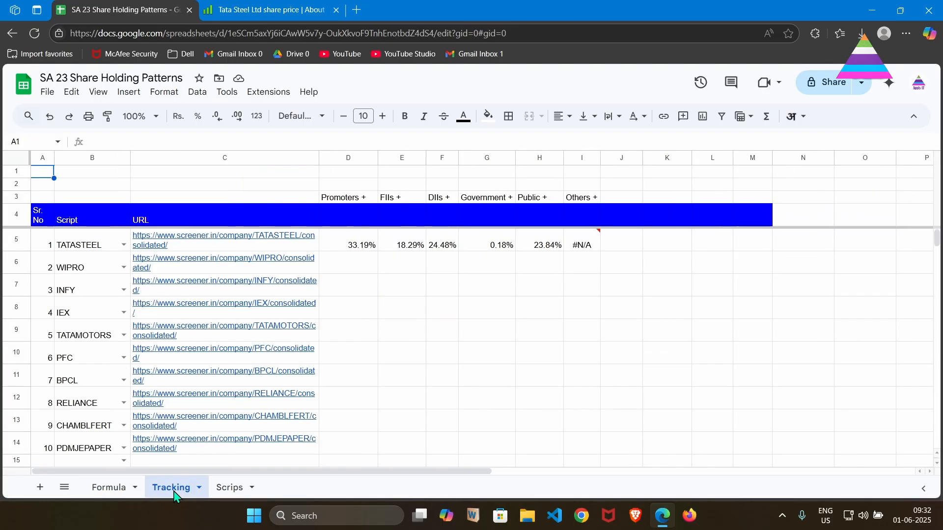
pyautogui.click(110, 490)
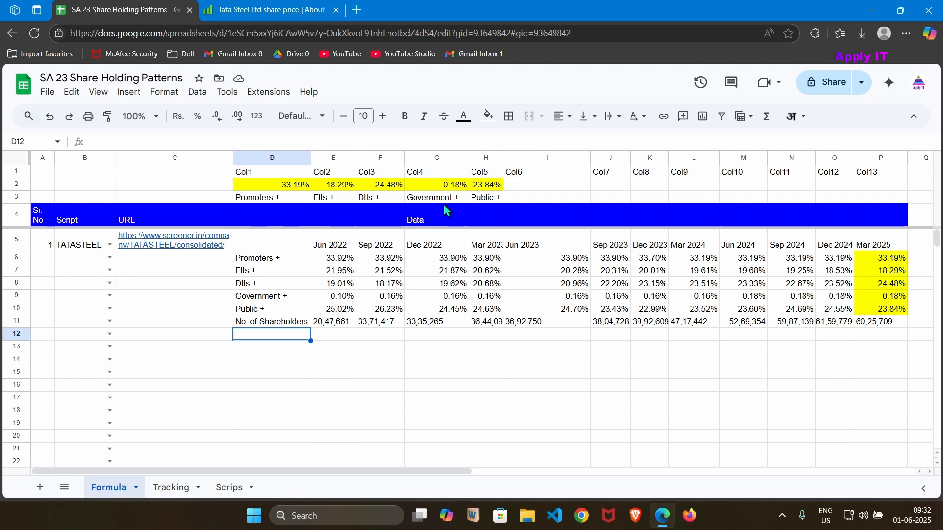
pyautogui.click(172, 488)
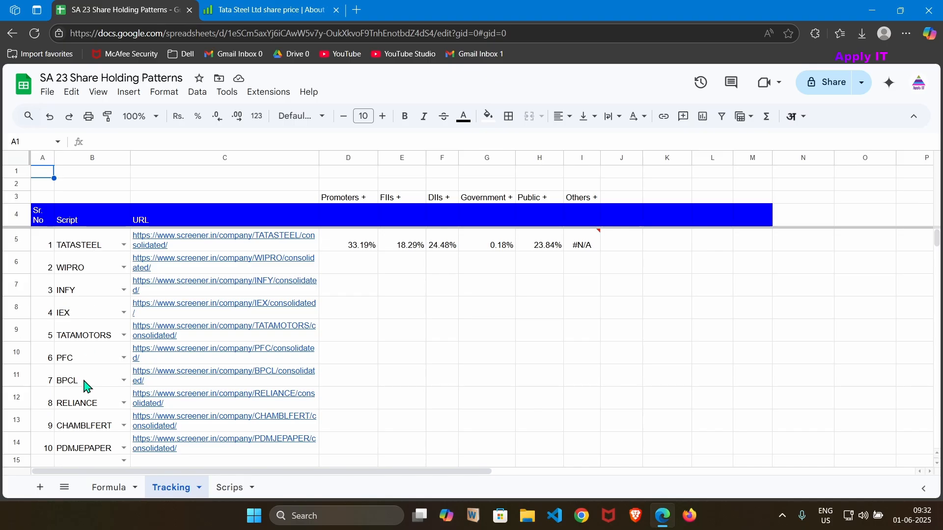
pyautogui.click(117, 489)
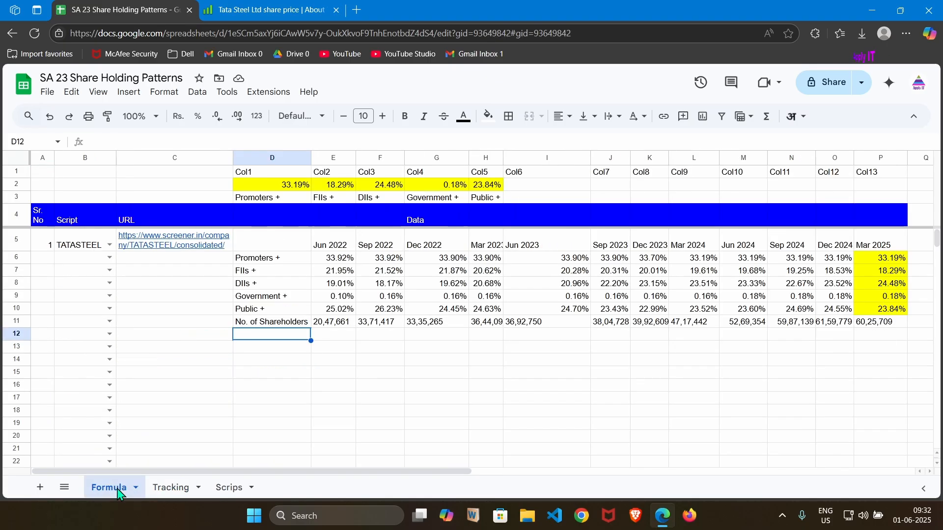
# - Examine the URL reference in cell D5's IMPORTHTML formula on the Formula sheet and the TATASTEEL row on the Tracking sheet
pyautogui.click(258, 251)
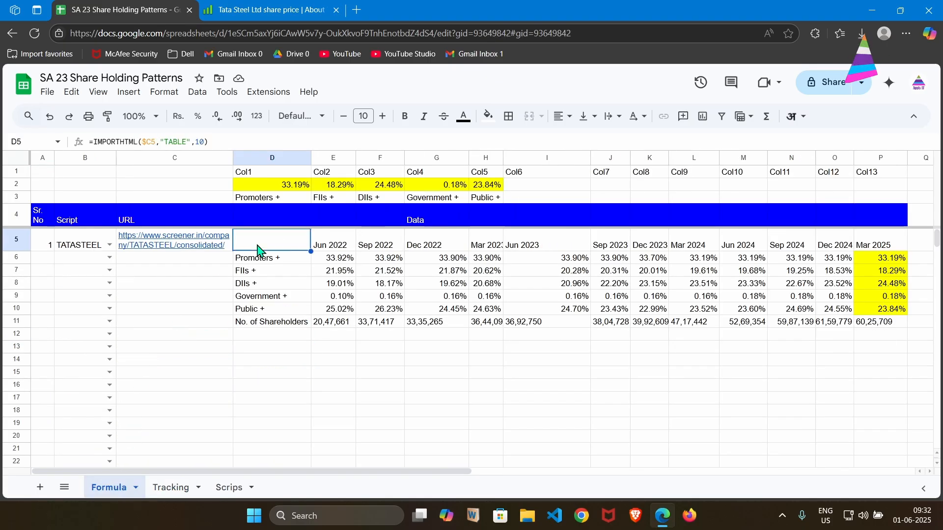
pyautogui.doubleClick(289, 249)
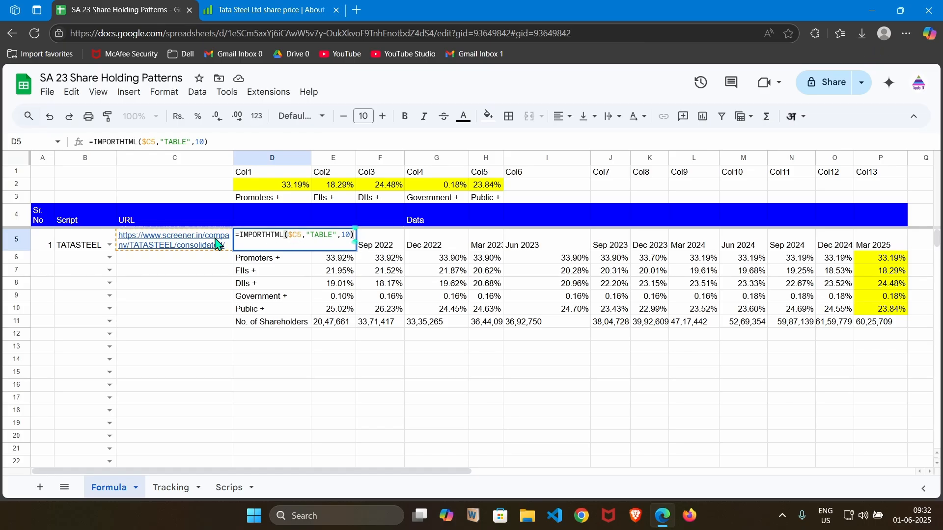
pyautogui.moveTo(186, 244)
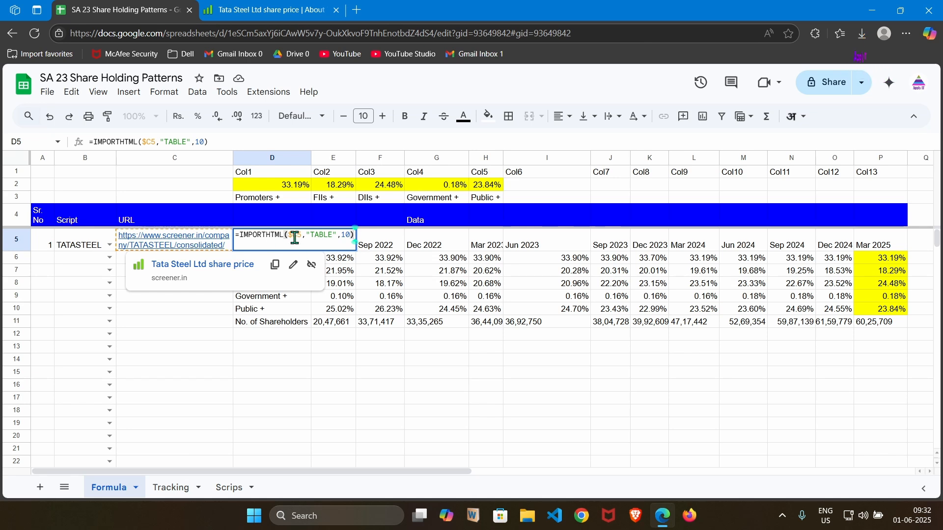
pyautogui.click(177, 488)
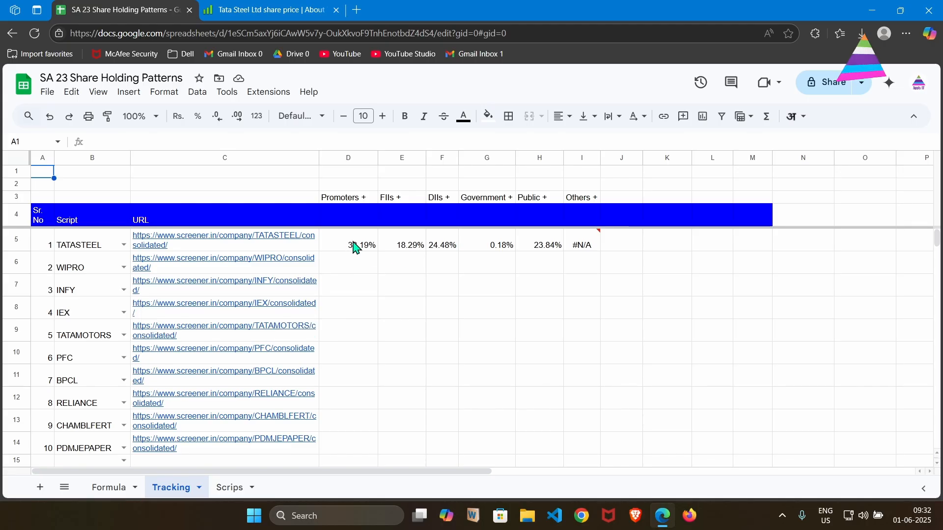
pyautogui.click(123, 490)
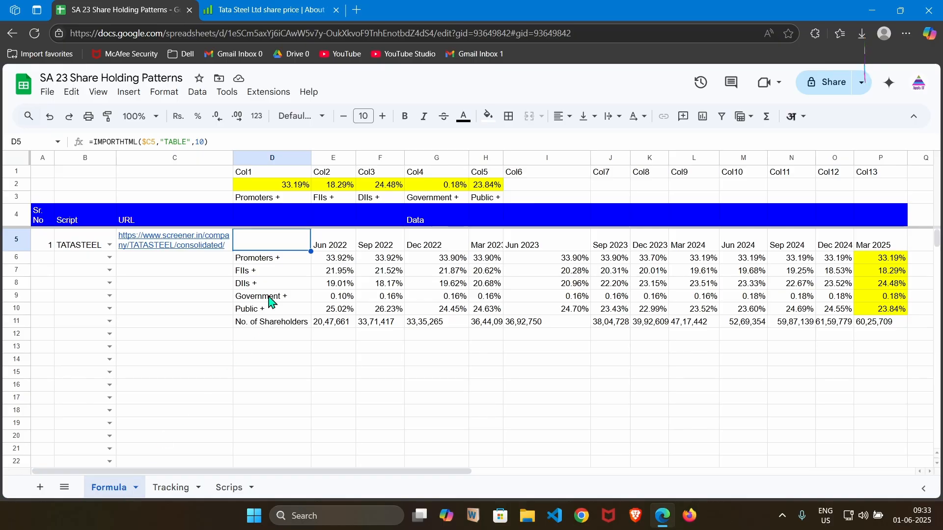
# - Examine the query and index arguments of cell D5's IMPORTHTML formula against the tables on Tata Steel's Screener page
pyautogui.doubleClick(276, 251)
pyautogui.click(305, 236)
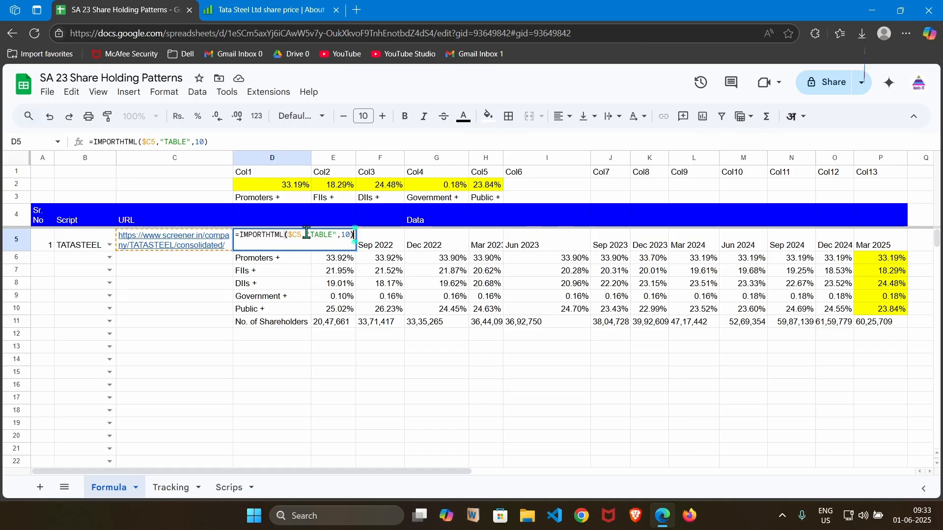
pyautogui.click(341, 235)
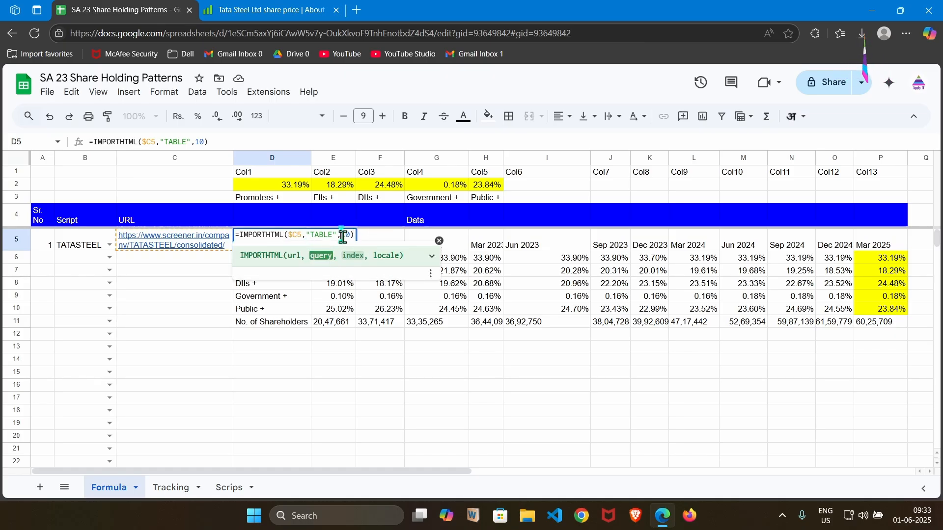
pyautogui.click(278, 16)
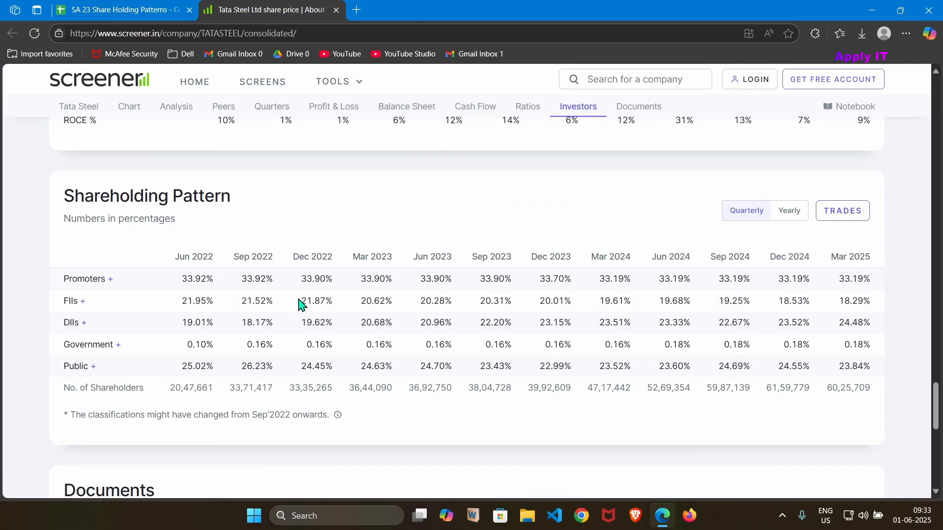
pyautogui.scroll(15, 301, 304)
pyautogui.scroll(-10, 300, 304)
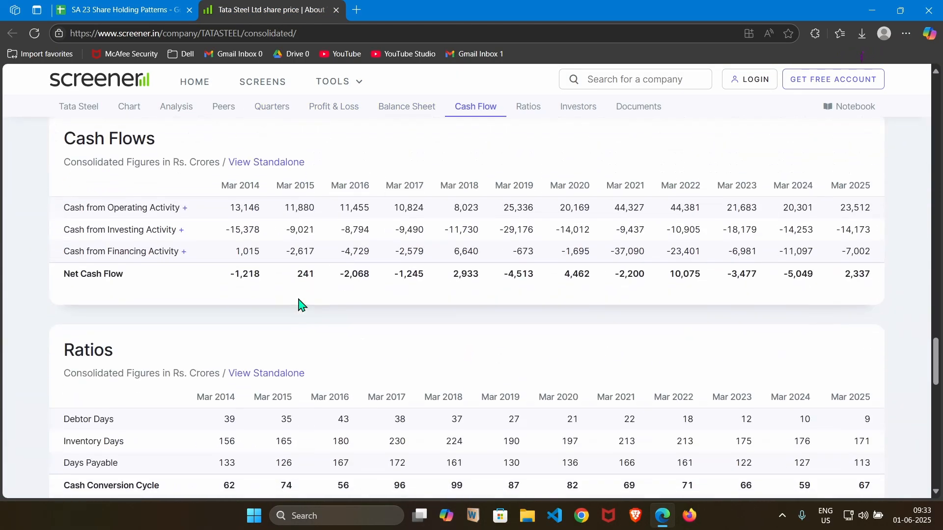
pyautogui.scroll(-8, 301, 305)
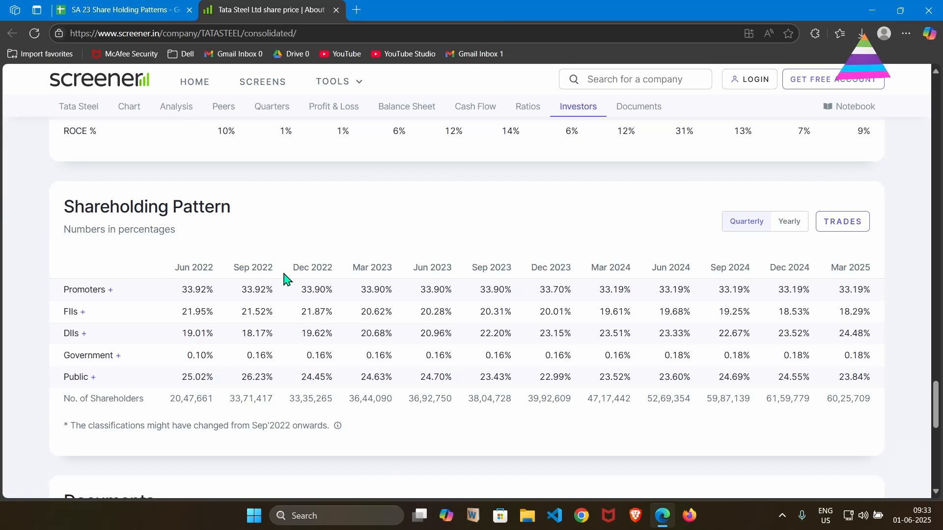
pyautogui.click(140, 12)
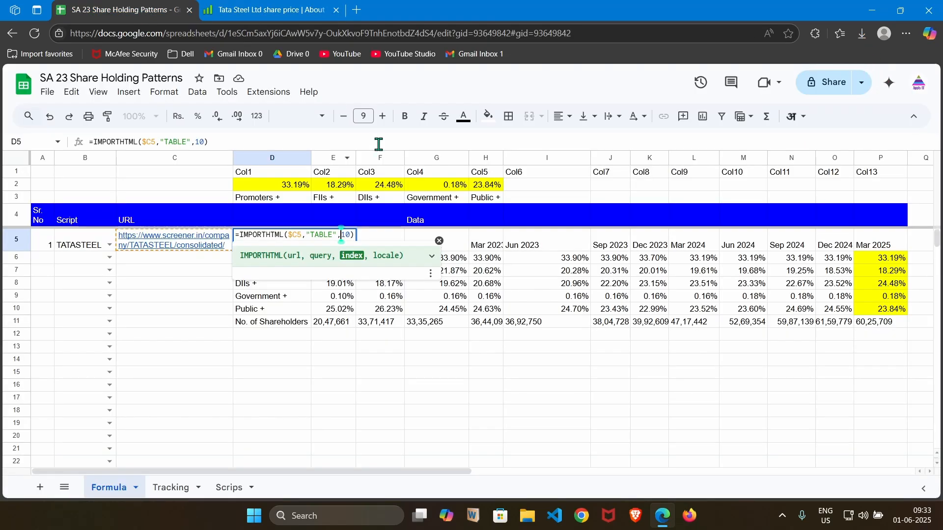
pyautogui.press('Return')
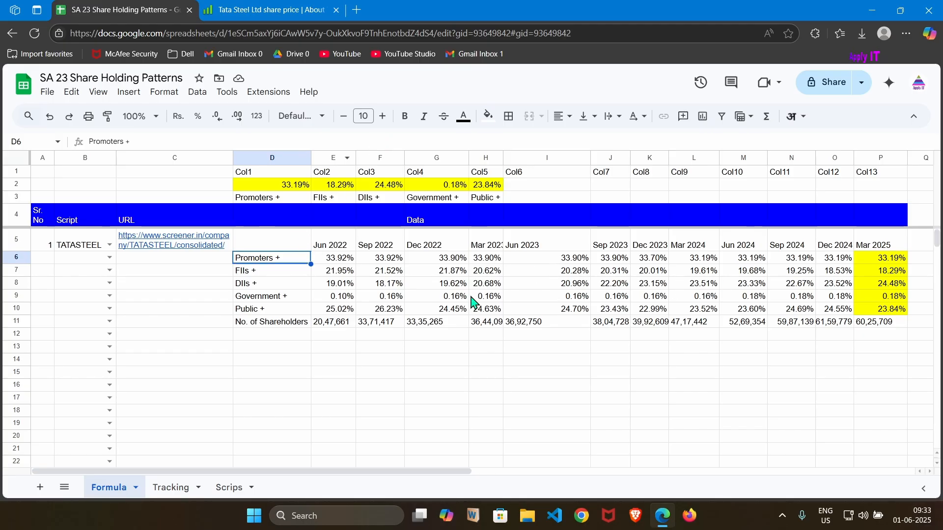
# - Check the Mar 2025 column of Screener's Shareholding Pattern table against cells P6:P10 in the Formula sheet
pyautogui.click(279, 9)
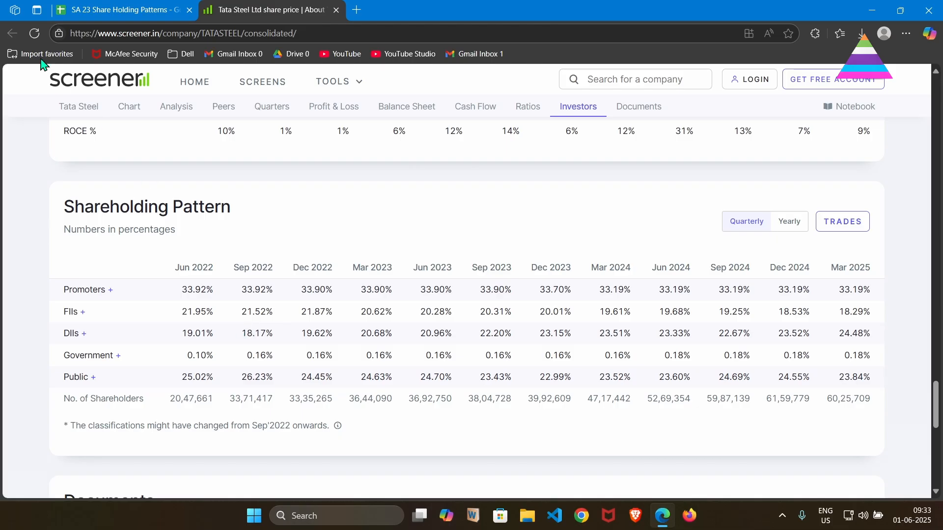
pyautogui.click(103, 6)
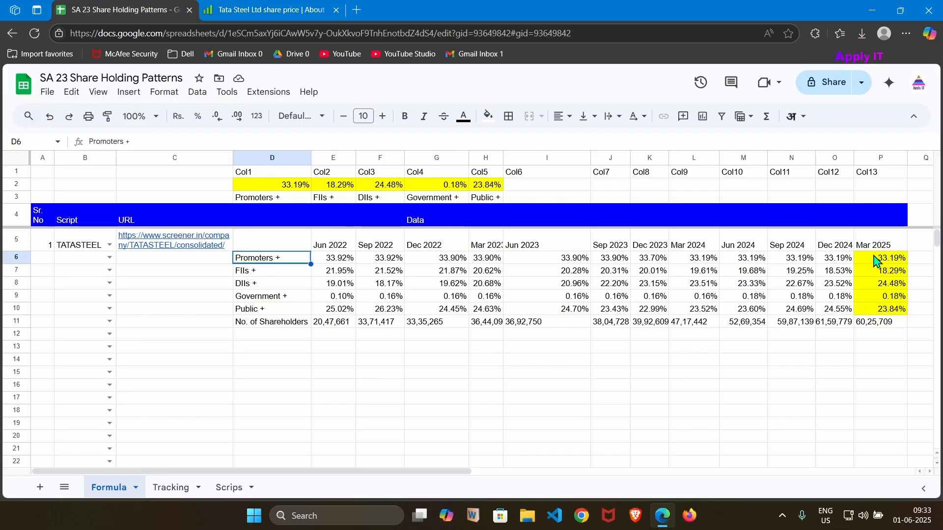
pyautogui.moveTo(876, 260); pyautogui.dragTo(879, 314)
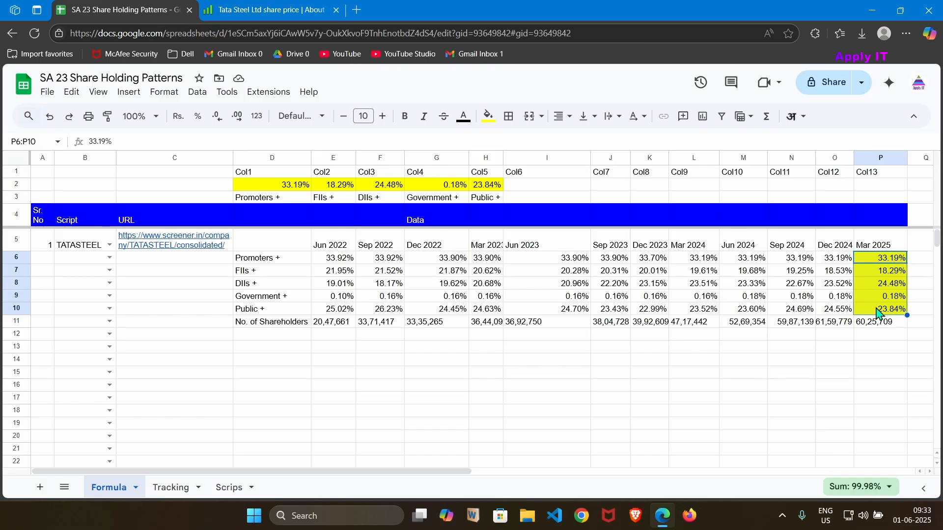
pyautogui.click(876, 262)
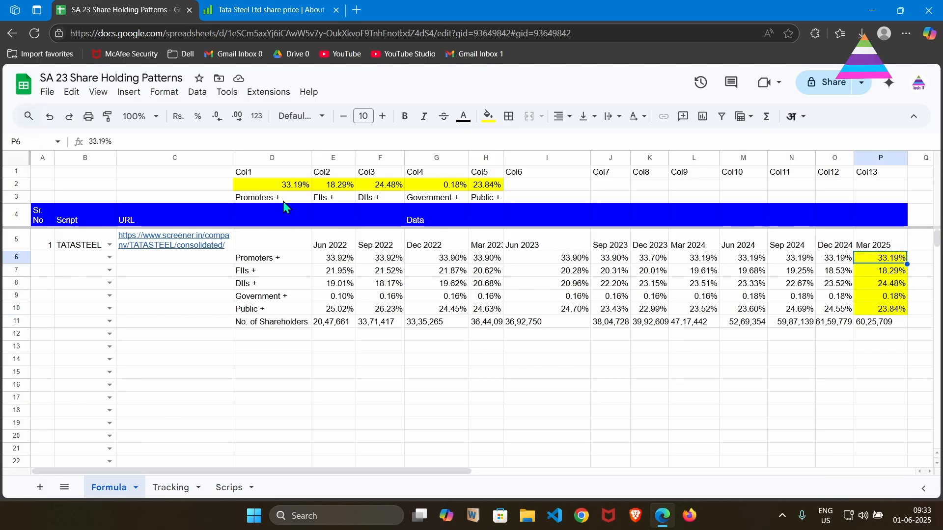
# - Review the category labels in row 3, the Col1 and Col13 headings in row 1, and the Promoters value in P6
pyautogui.click(254, 199)
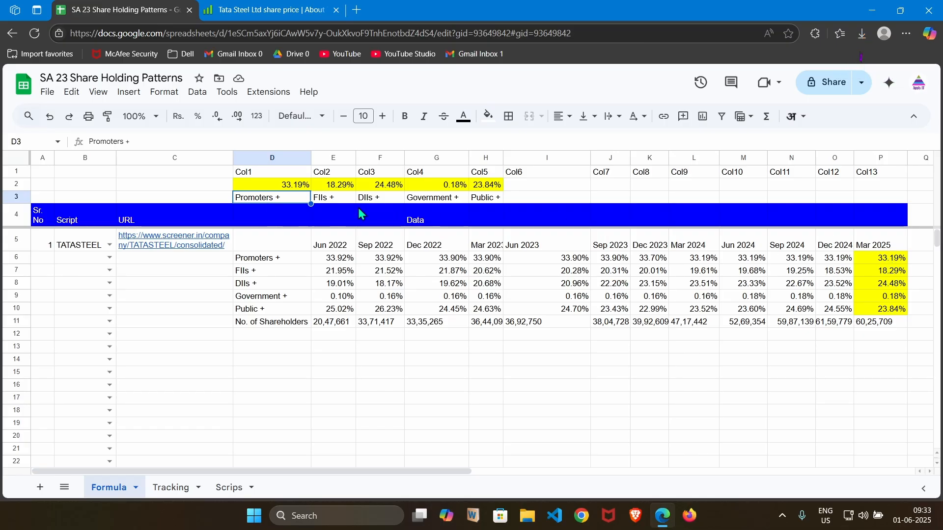
pyautogui.click(333, 200)
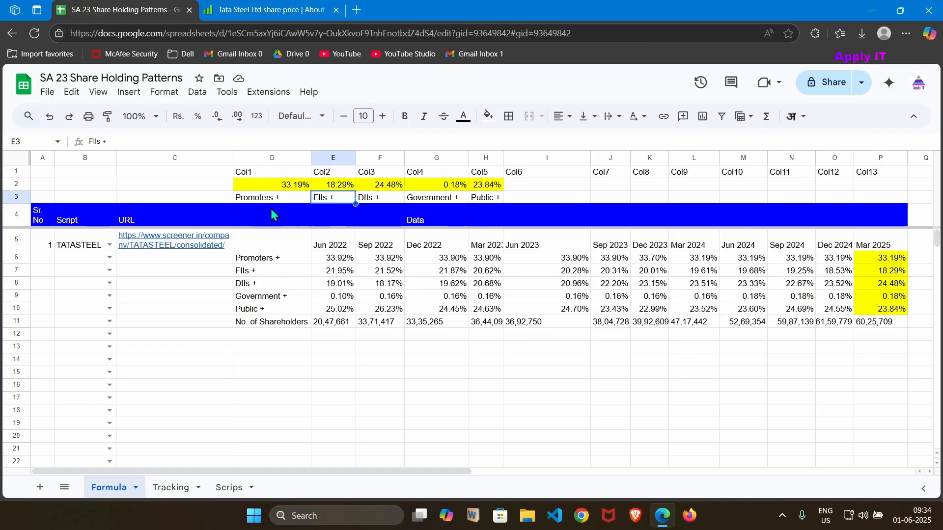
pyautogui.click(259, 175)
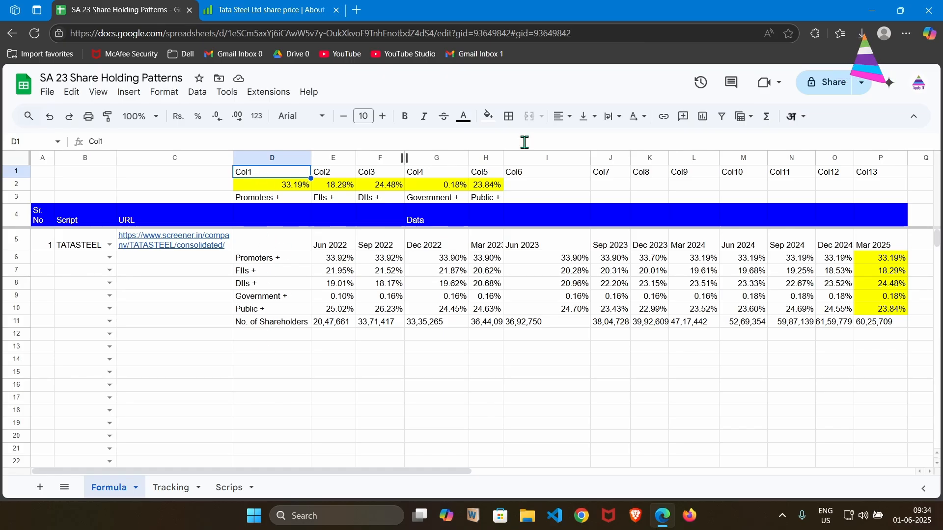
pyautogui.click(873, 171)
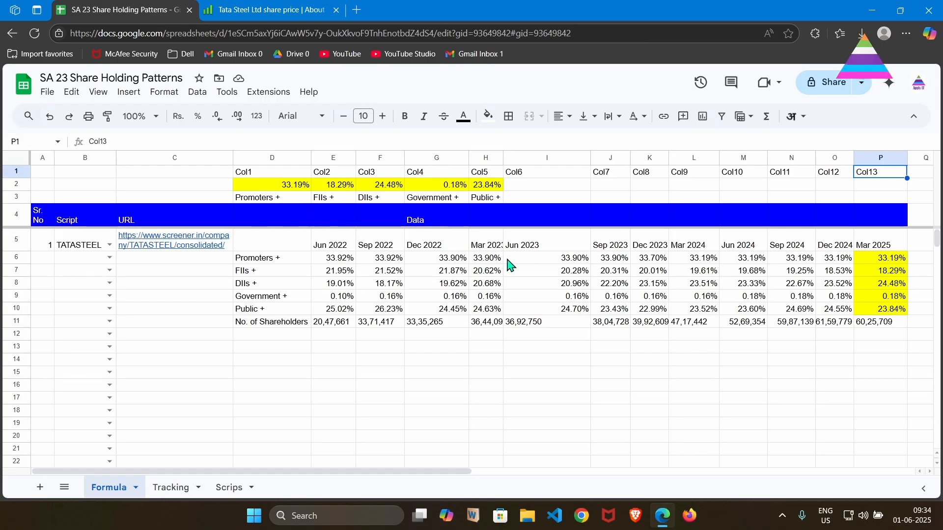
pyautogui.click(255, 177)
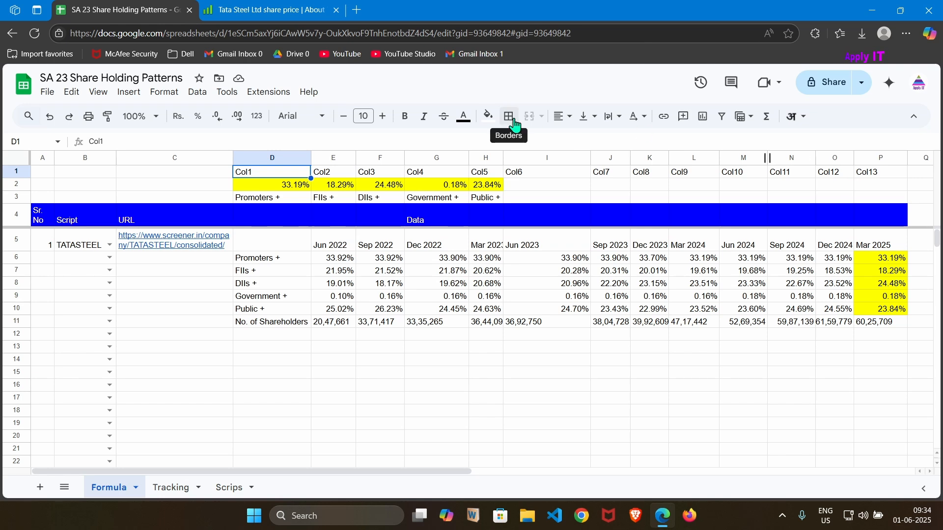
pyautogui.click(261, 200)
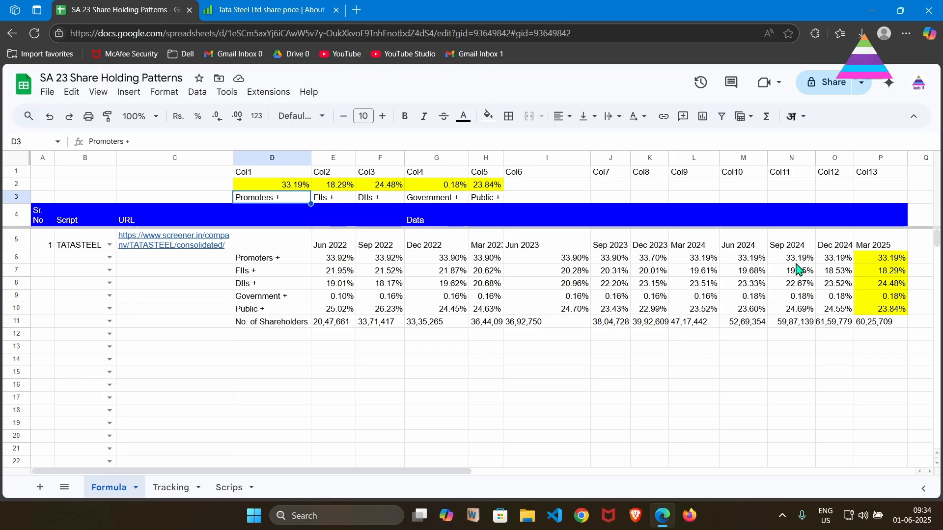
pyautogui.click(869, 260)
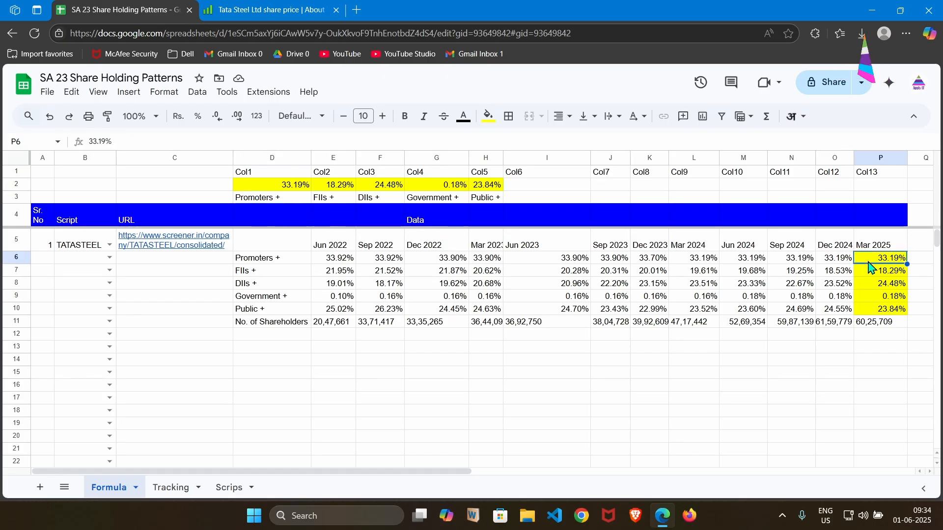
# - Examine the data argument $D$5:$P of cell D2's QUERY formula against the imported shareholding table
pyautogui.click(300, 186)
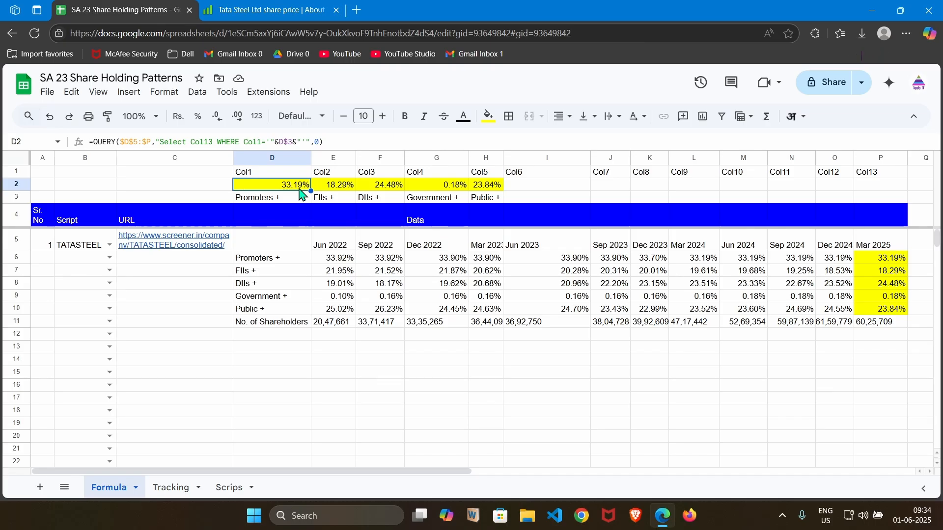
pyautogui.doubleClick(297, 187)
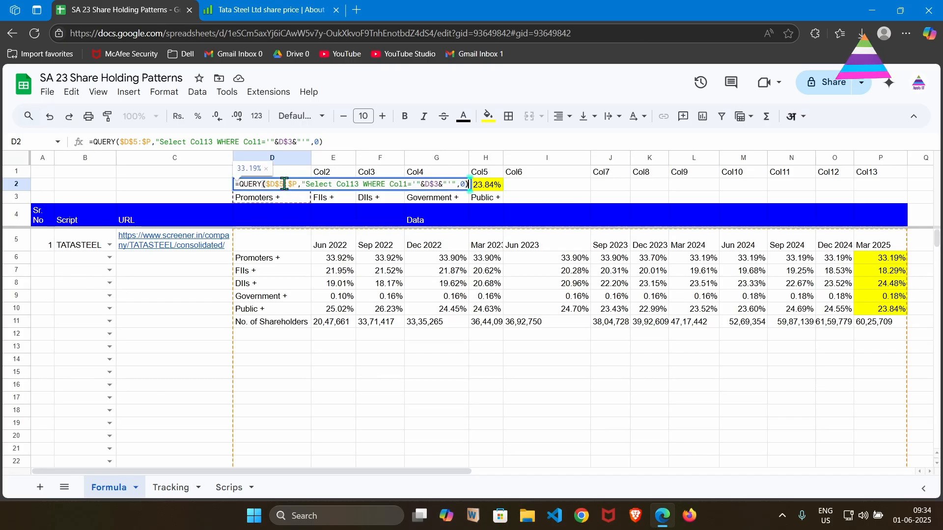
pyautogui.click(284, 184)
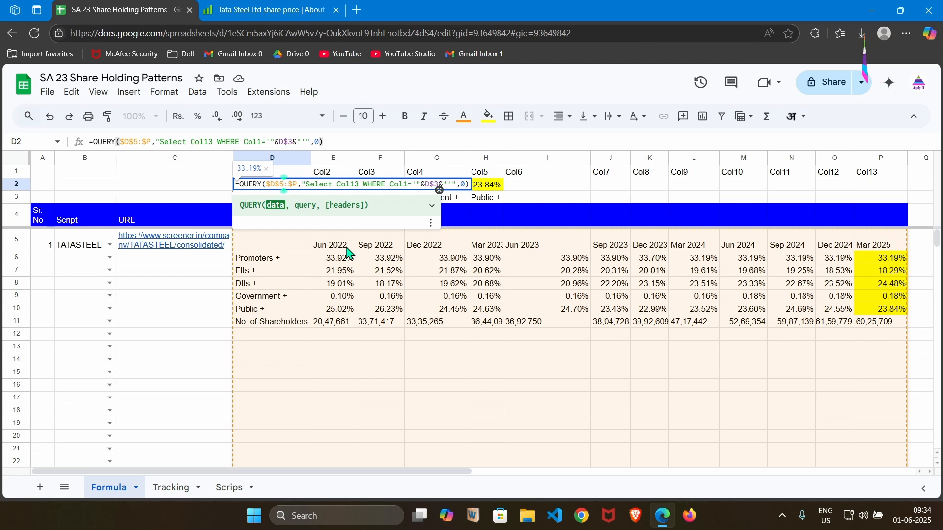
pyautogui.press('Left')
pyautogui.press('Left')
pyautogui.press('Left')
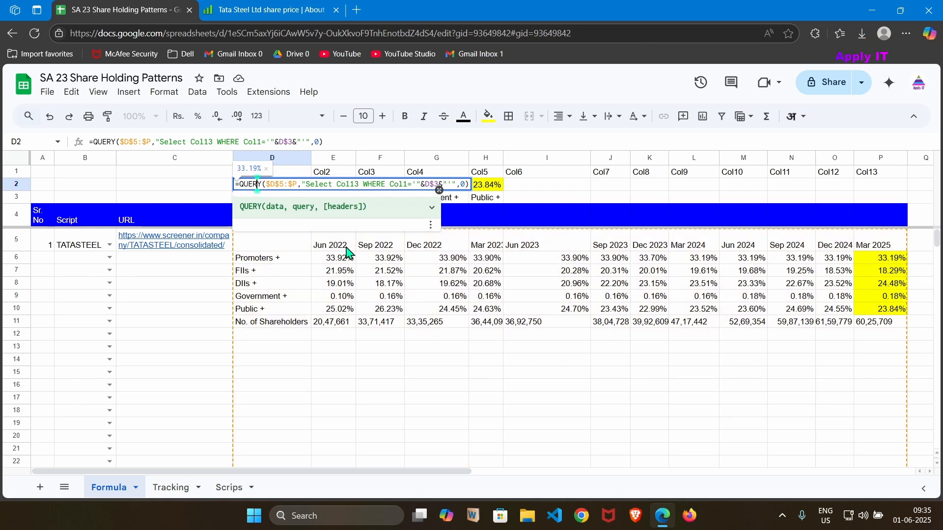
pyautogui.press('Right')
pyautogui.press('Right')
pyautogui.press('Right')
pyautogui.press('Right')
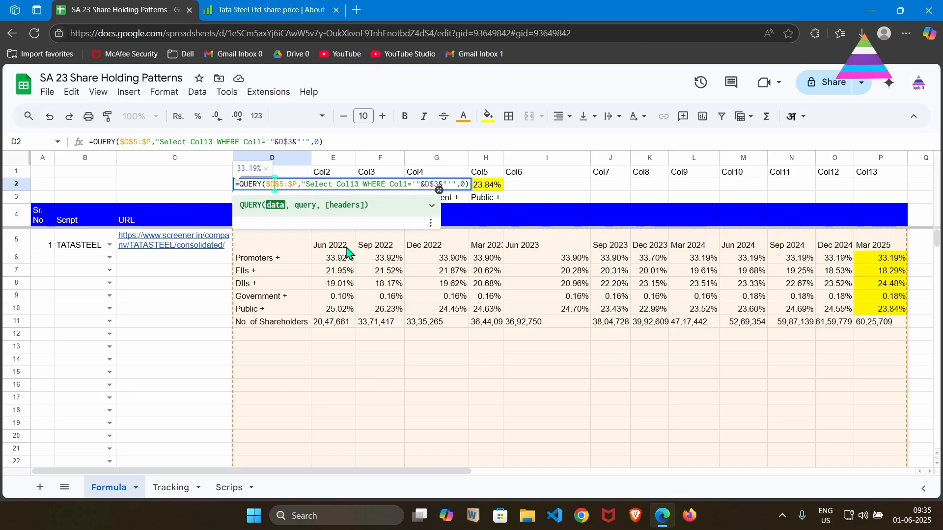
# - Read through the query argument "Select Col13 WHERE Col1=" in cell D2's formula, leaving the formula unedited
pyautogui.press('Right')
pyautogui.press('Right')
pyautogui.press('Right')
pyautogui.press('Right')
pyautogui.press('Right')
pyautogui.press('Right')
pyautogui.press('Right')
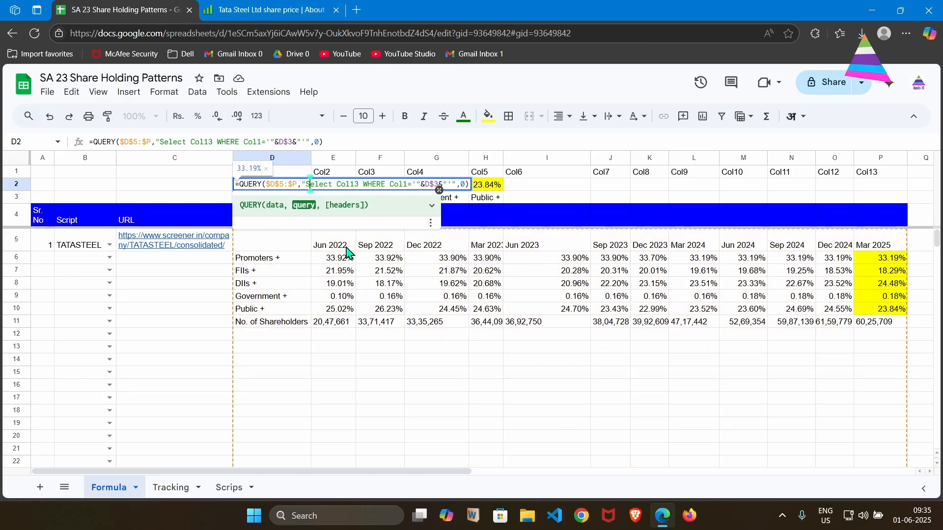
pyautogui.press('Right')
pyautogui.press('Right')
pyautogui.press('Right')
pyautogui.press('Right')
pyautogui.press('Right')
pyautogui.press('Right')
pyautogui.press('Right')
pyautogui.press('Right')
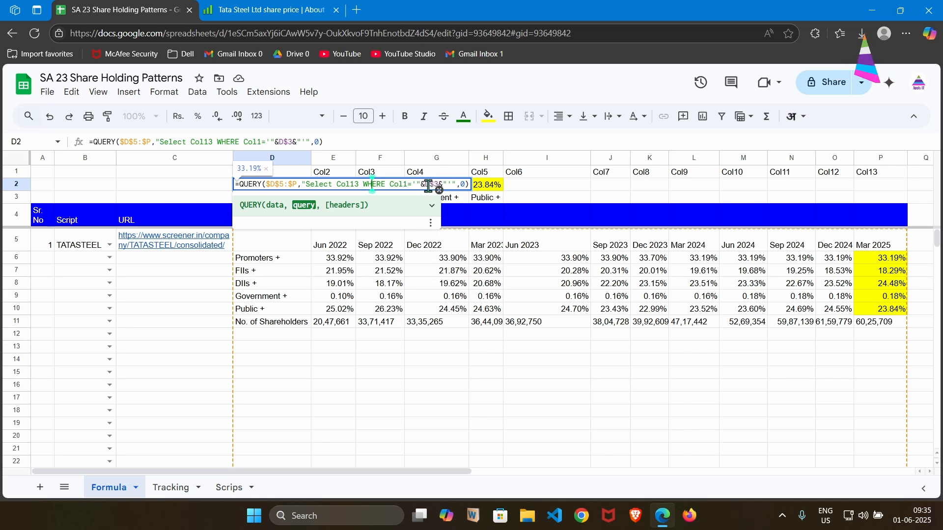
pyautogui.press('Escape')
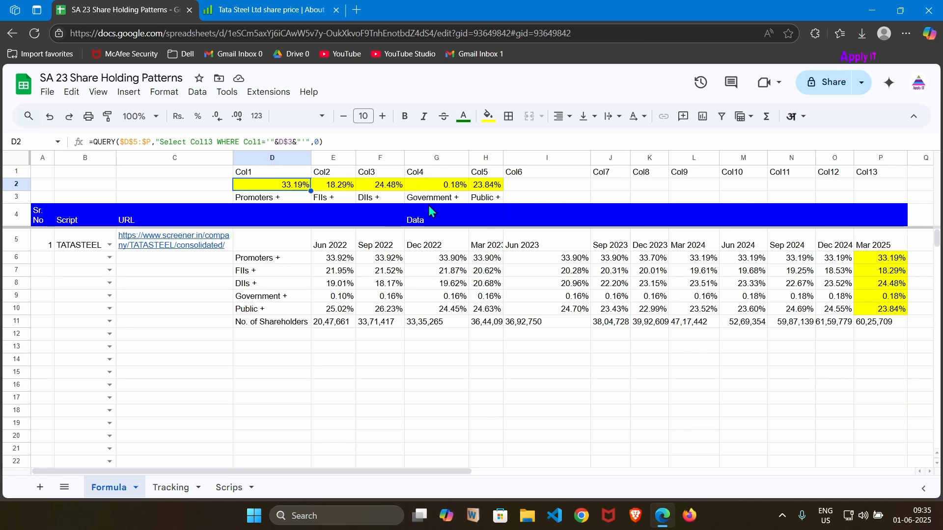
# - Compare the Promoters label in D3 with the matching row label in D6 of the imported table
pyautogui.click(279, 202)
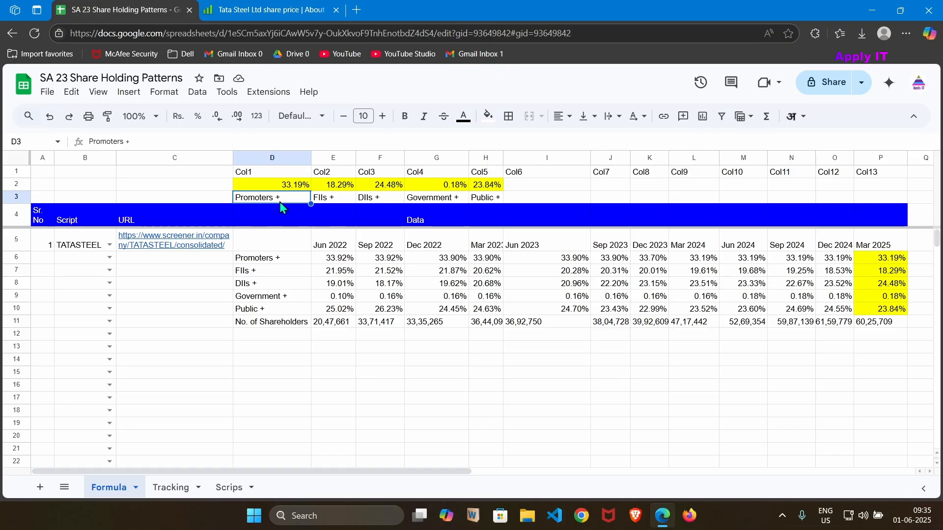
pyautogui.click(274, 259)
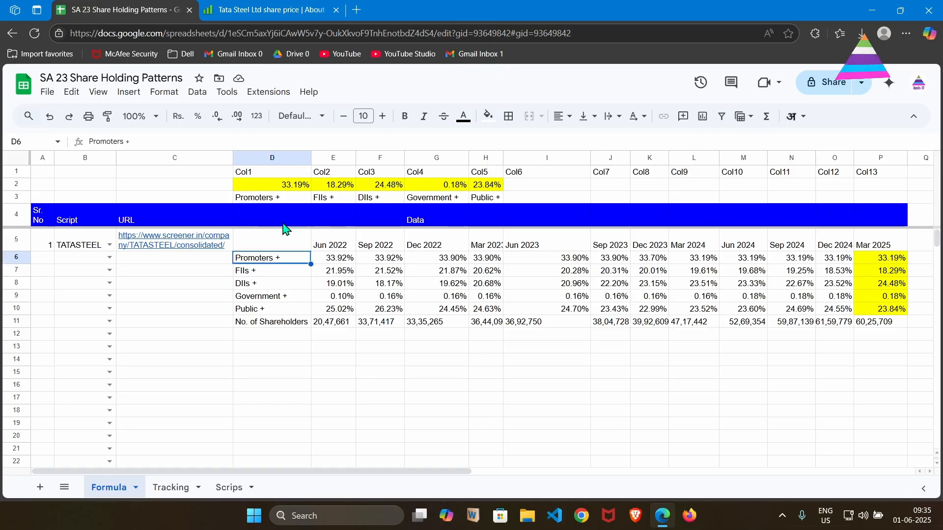
pyautogui.click(287, 200)
pyautogui.click(280, 187)
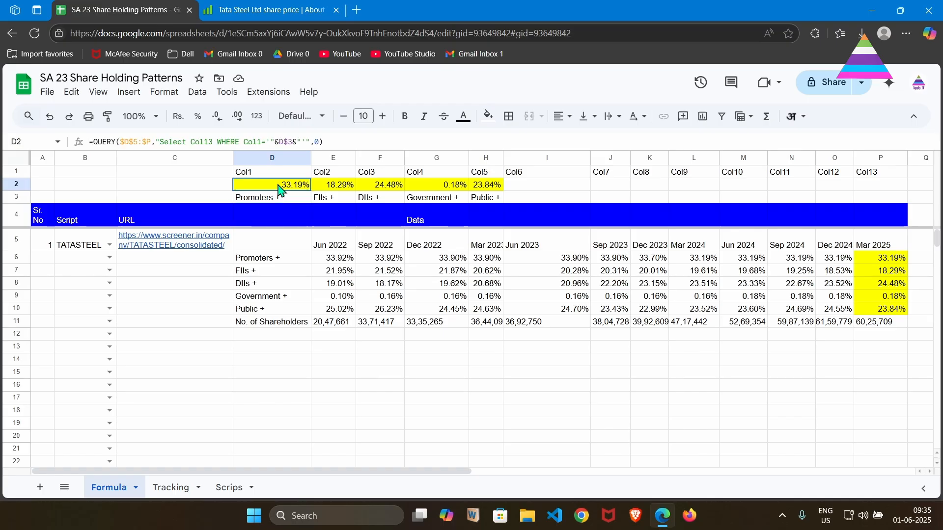
# - Examine the D$3 reference and its surrounding quotes in the WHERE condition of cell D2's QUERY formula
pyautogui.doubleClick(277, 185)
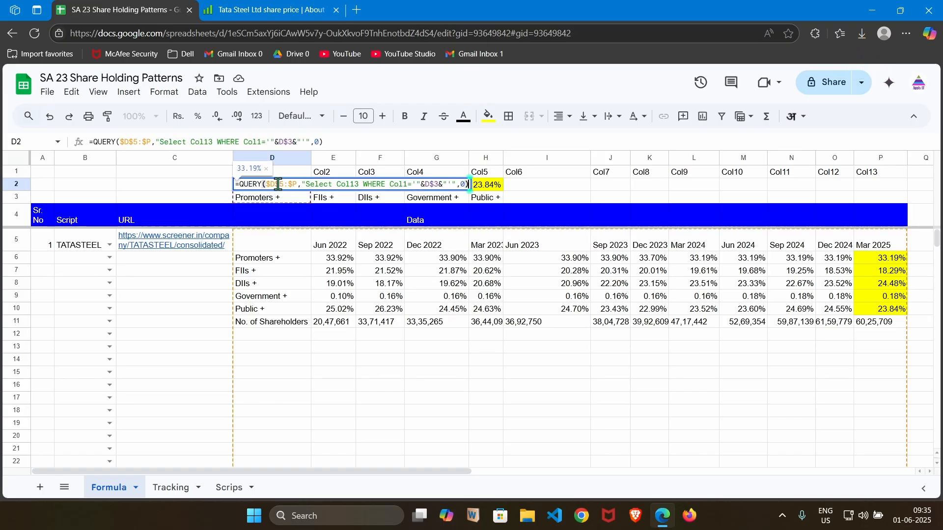
pyautogui.press('Left')
pyautogui.press('Left')
pyautogui.press('Left')
pyautogui.press('Left')
pyautogui.press('Left')
pyautogui.press('Left')
pyautogui.press('Left')
pyautogui.press('Left')
pyautogui.press('Left')
pyautogui.press('Left')
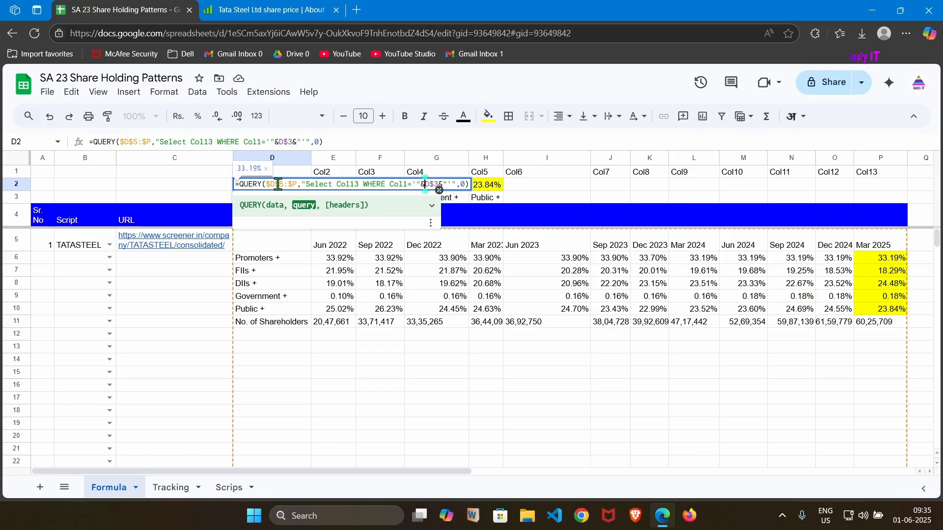
pyautogui.press('Left')
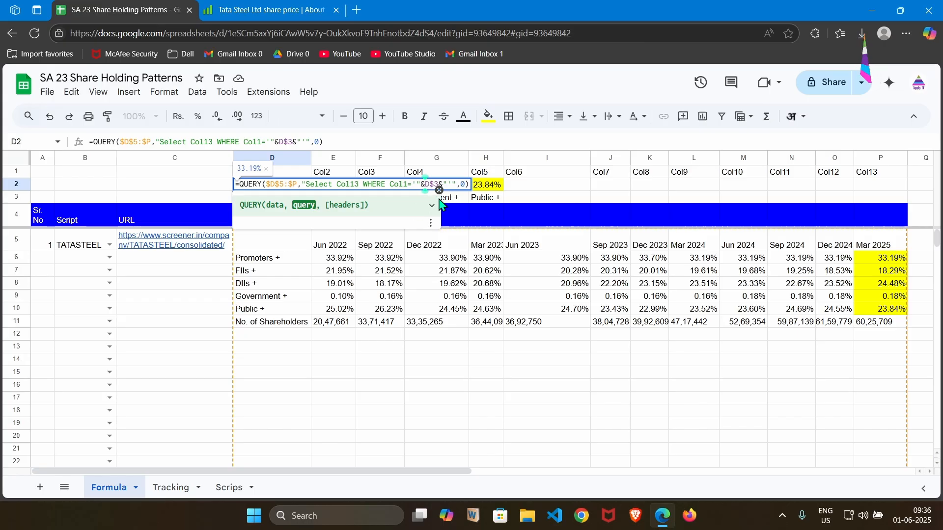
pyautogui.press('Escape')
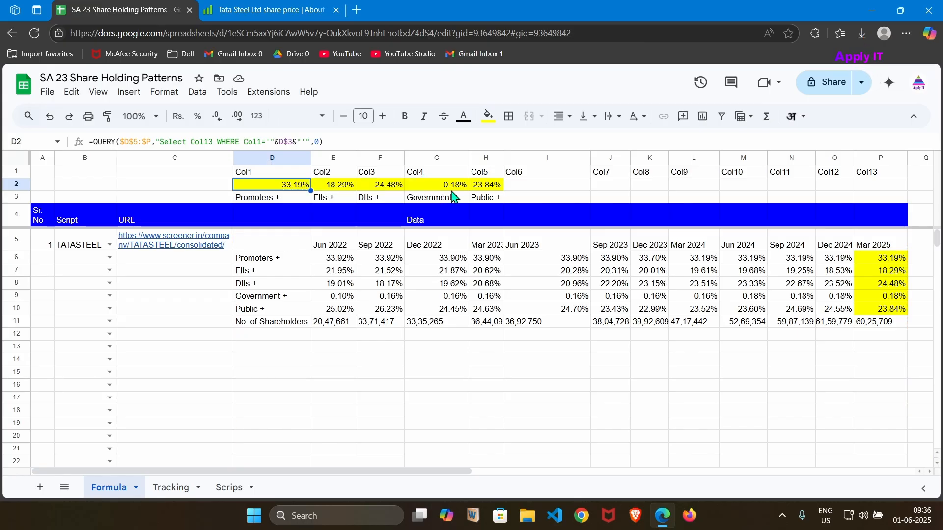
# - Review the category labels in D3:H3 and compare the QUERY formulas in E2 and D2
pyautogui.moveTo(293, 199); pyautogui.dragTo(487, 198)
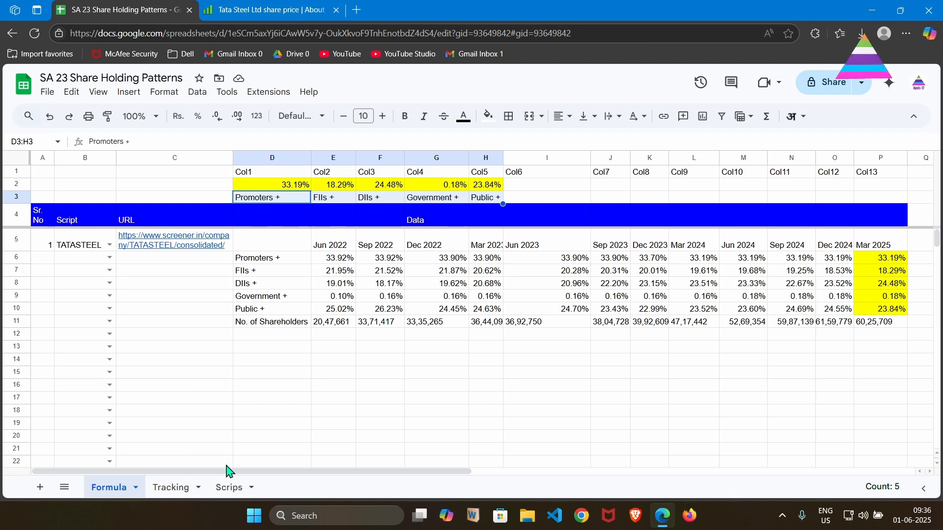
pyautogui.click(340, 187)
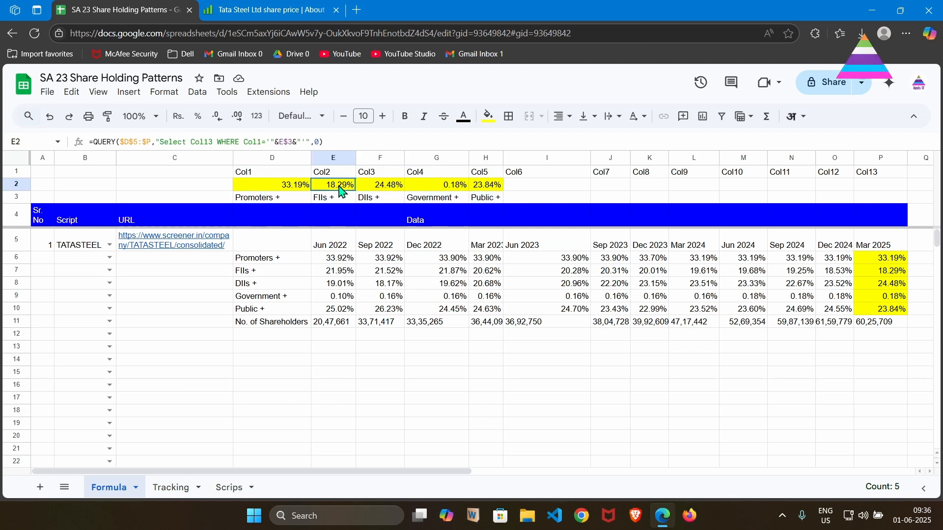
pyautogui.click(289, 188)
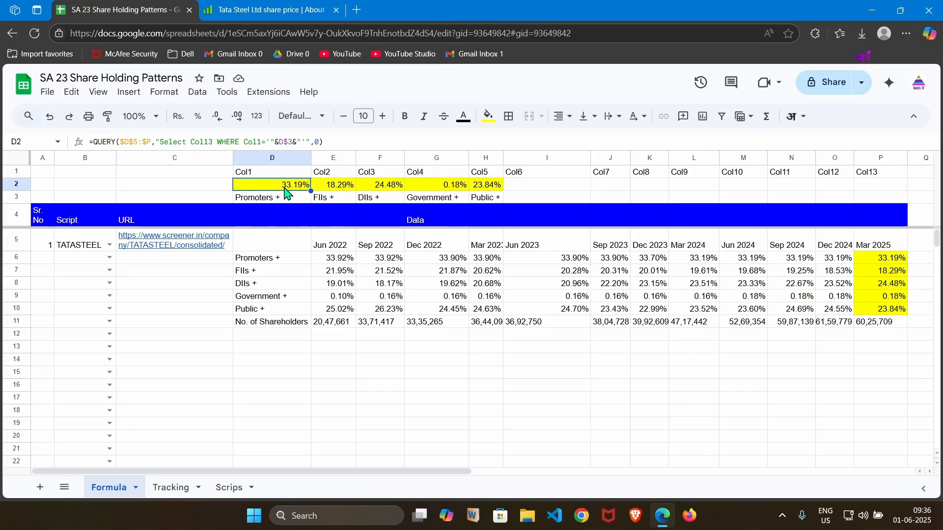
# - Clear the QUERY formulas from cells E2:H2 on the Formula sheet
pyautogui.press('Right')
pyautogui.hotkey('shift', 'Right')
pyautogui.hotkey('shift', 'Right')
pyautogui.hotkey('shift', 'Right')
pyautogui.press('Delete')
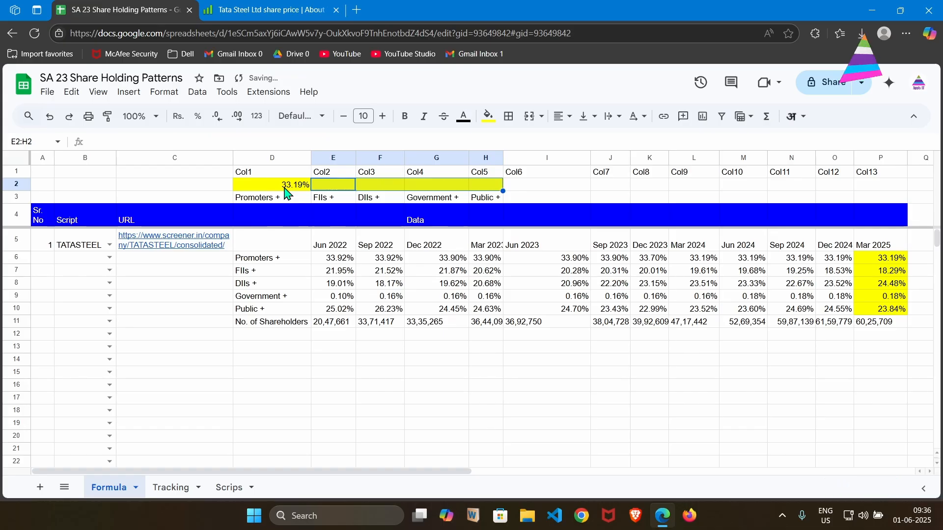
# - Copy the QUERY formula from D2 into cells E2:H2
pyautogui.press('Left')
pyautogui.press('Right')
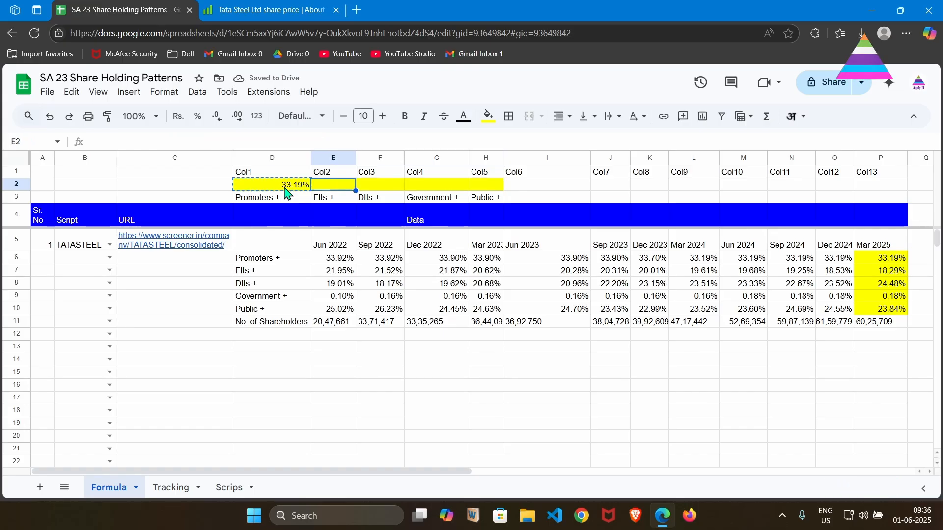
pyautogui.hotkey('shift', 'Right')
pyautogui.hotkey('shift', 'Right')
pyautogui.hotkey('shift', 'Right')
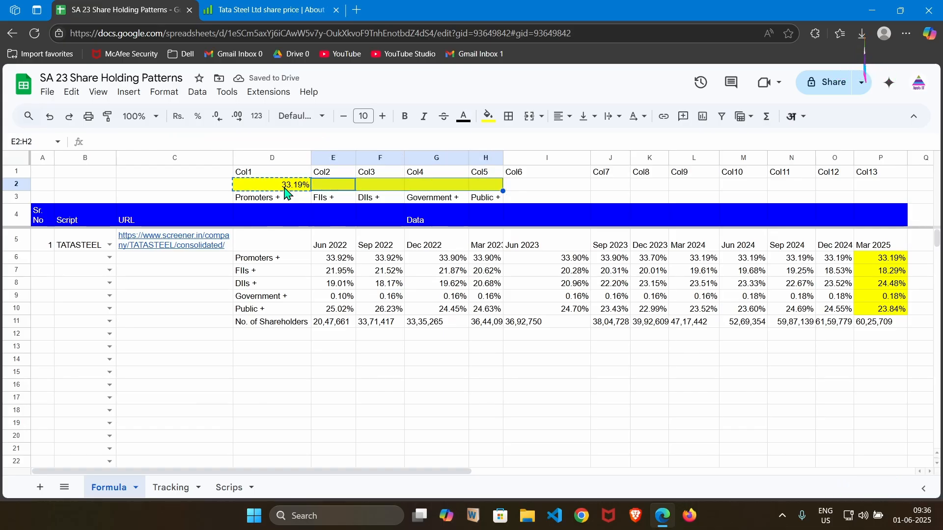
pyautogui.hotkey('ctrl', 'v')
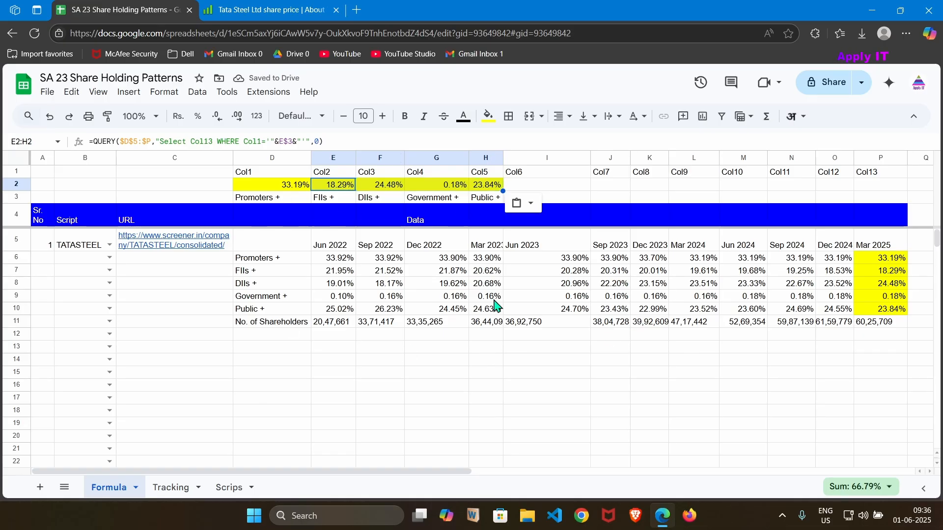
# - Check the label reference in H2's QUERY formula and review the full formula in D2 without editing it
pyautogui.click(481, 192)
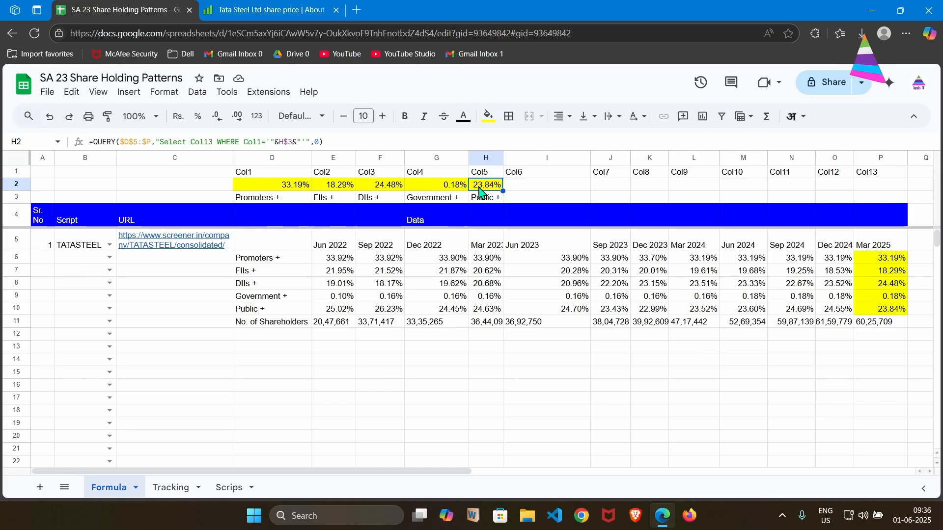
pyautogui.click(285, 190)
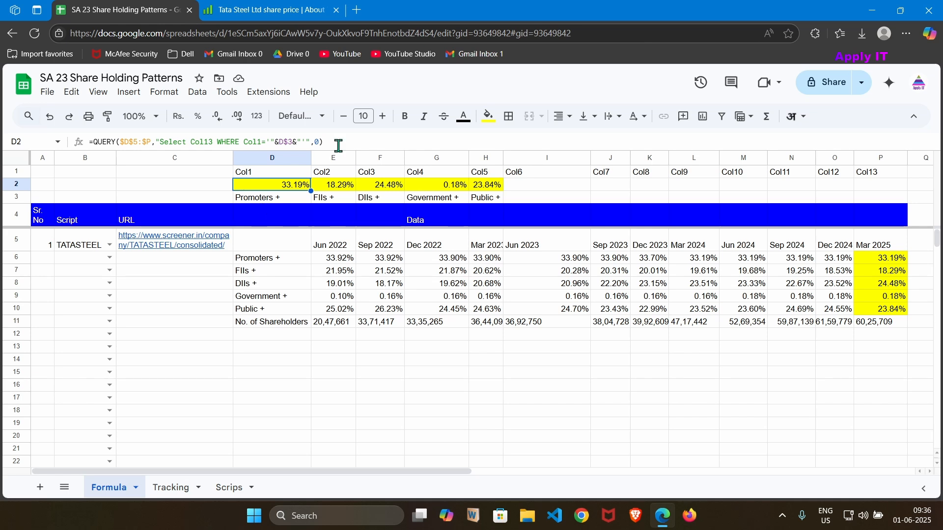
pyautogui.moveTo(325, 143); pyautogui.dragTo(88, 149)
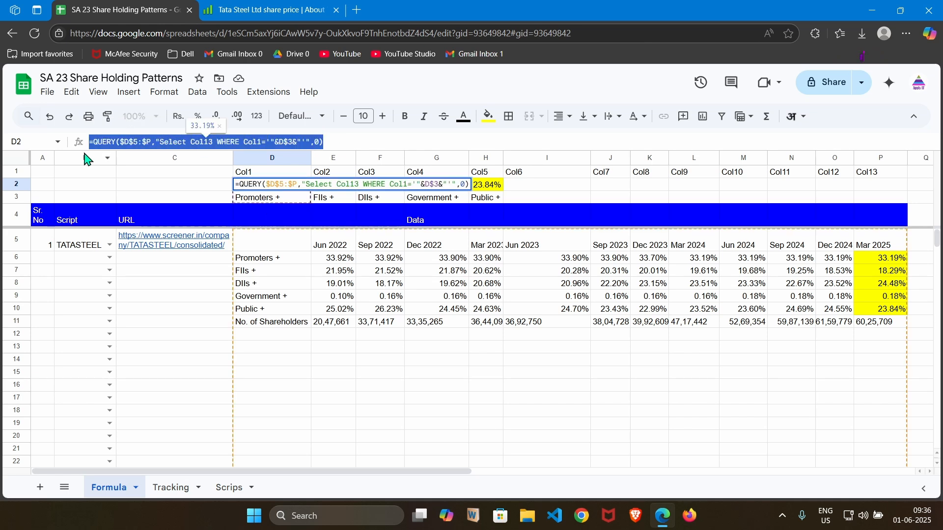
pyautogui.press('Escape')
pyautogui.press('Escape')
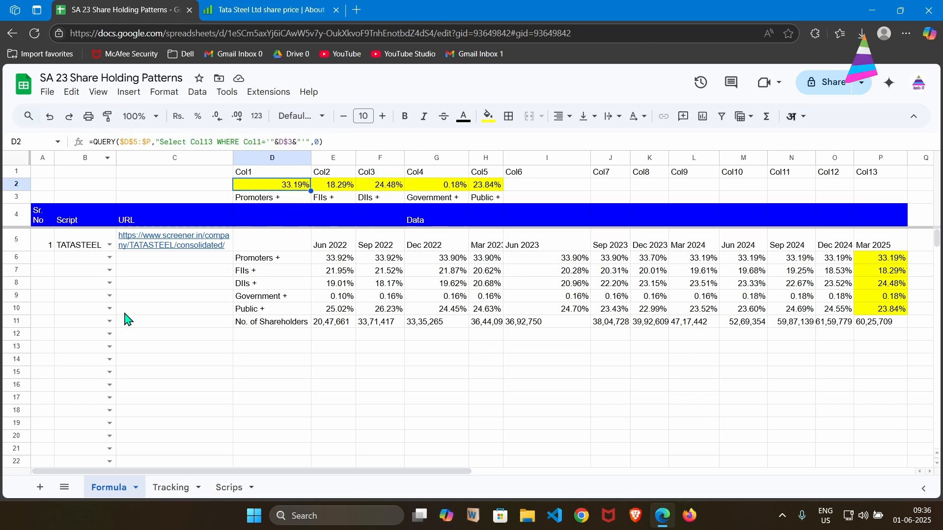
# - View the stock rows on the Tracking sheet, and recheck the $D$5:$P data argument of D2's QUERY formula on the Formula sheet
pyautogui.click(156, 489)
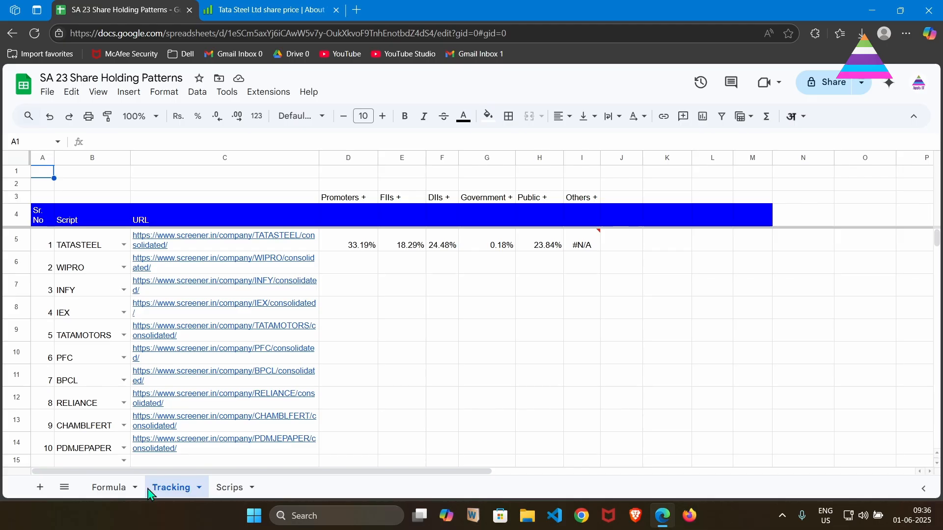
pyautogui.click(111, 488)
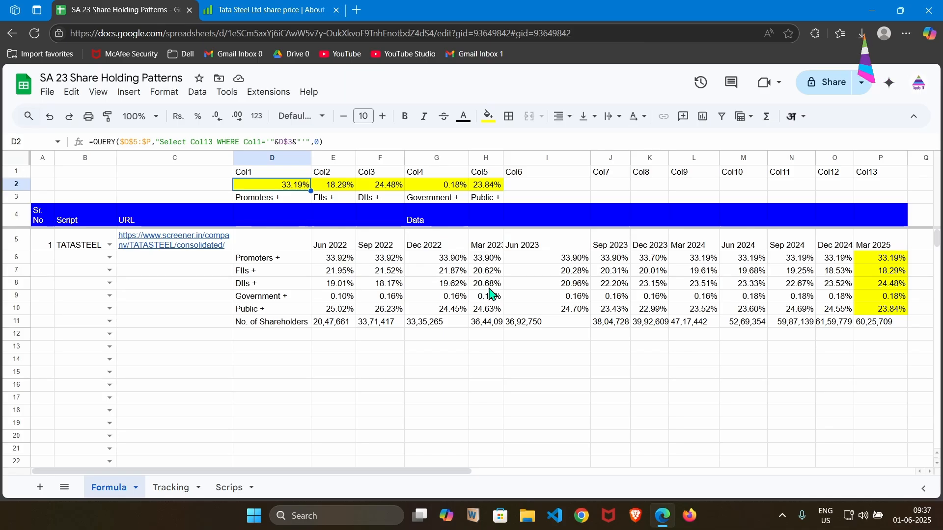
pyautogui.press('F2')
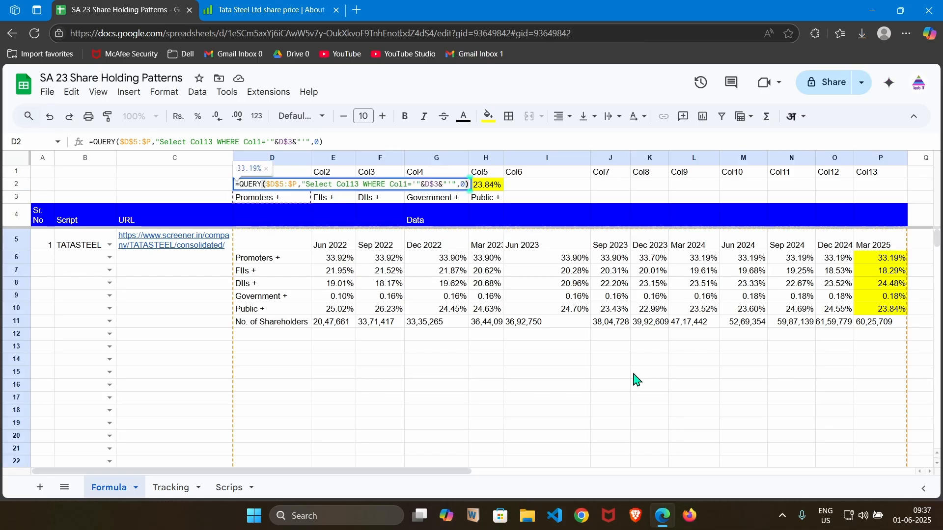
pyautogui.click(278, 184)
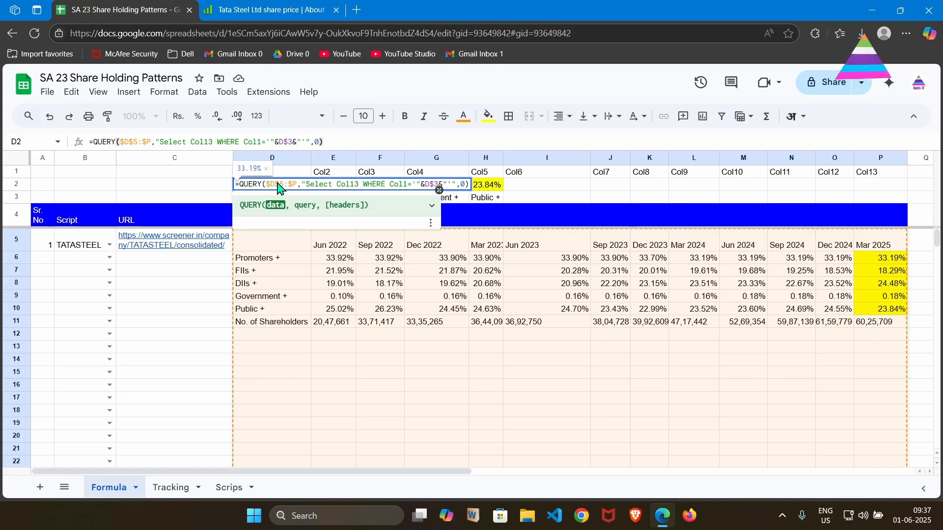
pyautogui.press('Escape')
# - Compare the IMPORTHTML formula in D5 with the $D$5:$P data argument in D2's QUERY formula
pyautogui.click(247, 233)
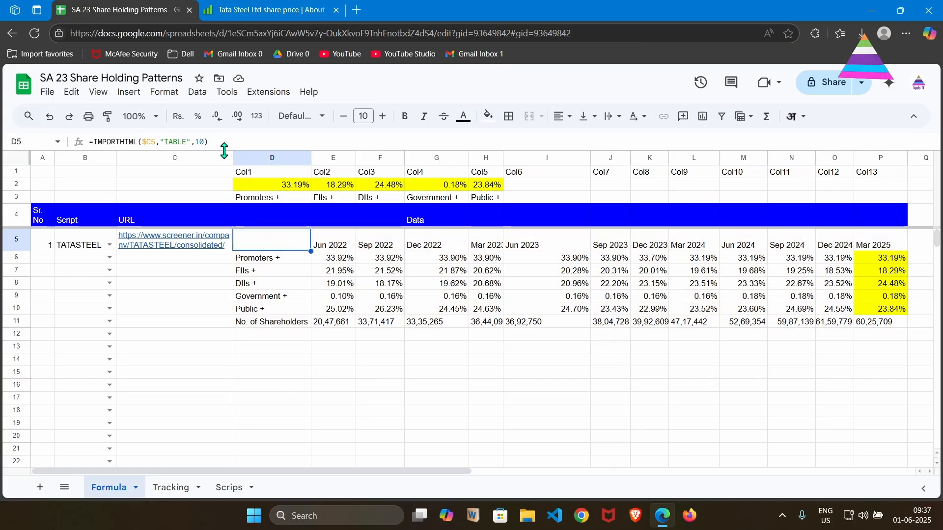
pyautogui.moveTo(209, 143); pyautogui.dragTo(101, 143)
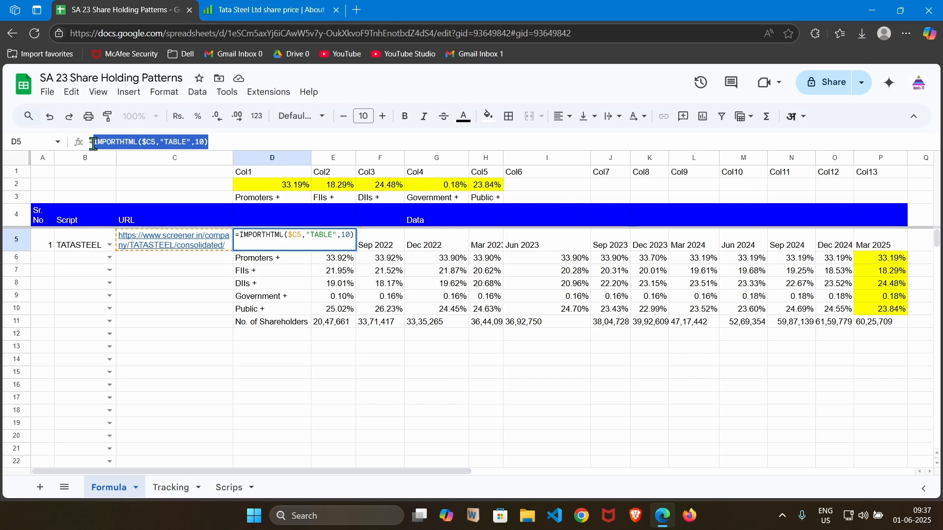
pyautogui.press('Escape')
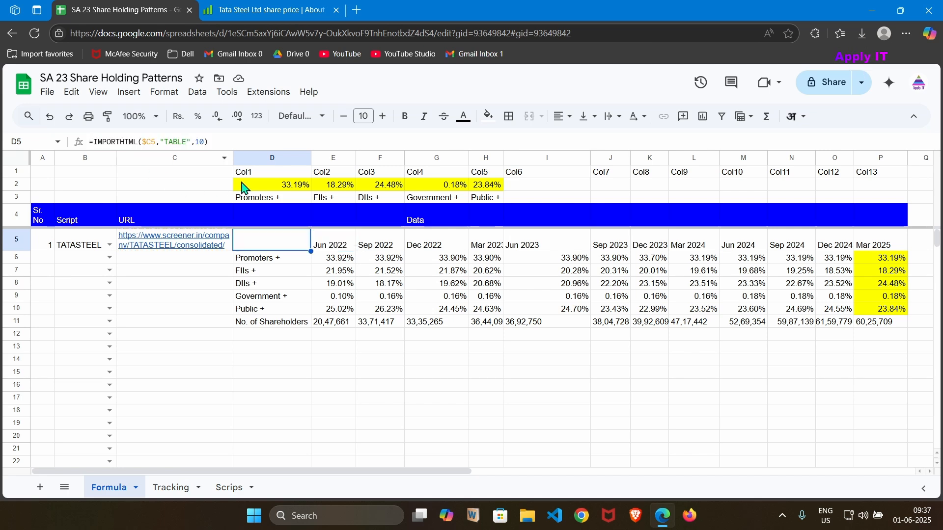
pyautogui.click(288, 182)
pyautogui.doubleClick(288, 181)
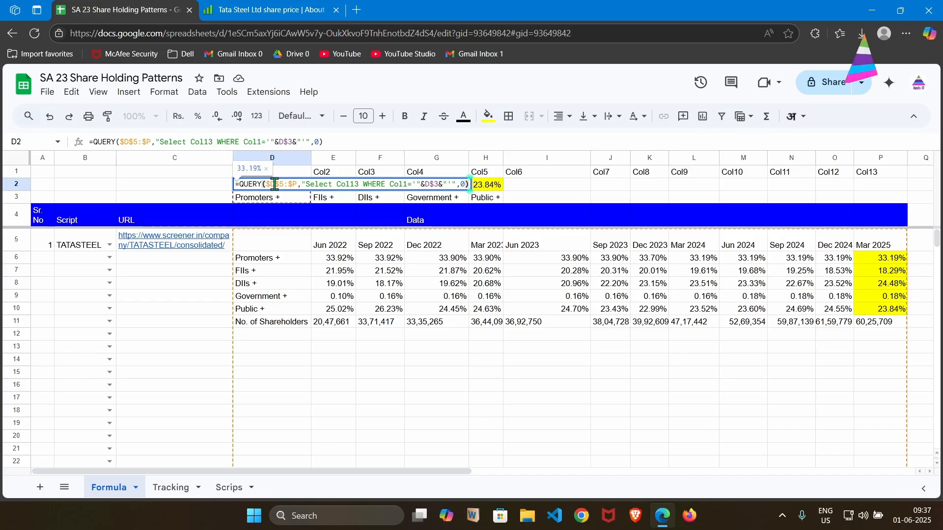
pyautogui.moveTo(265, 184); pyautogui.dragTo(296, 181)
pyautogui.press('Escape')
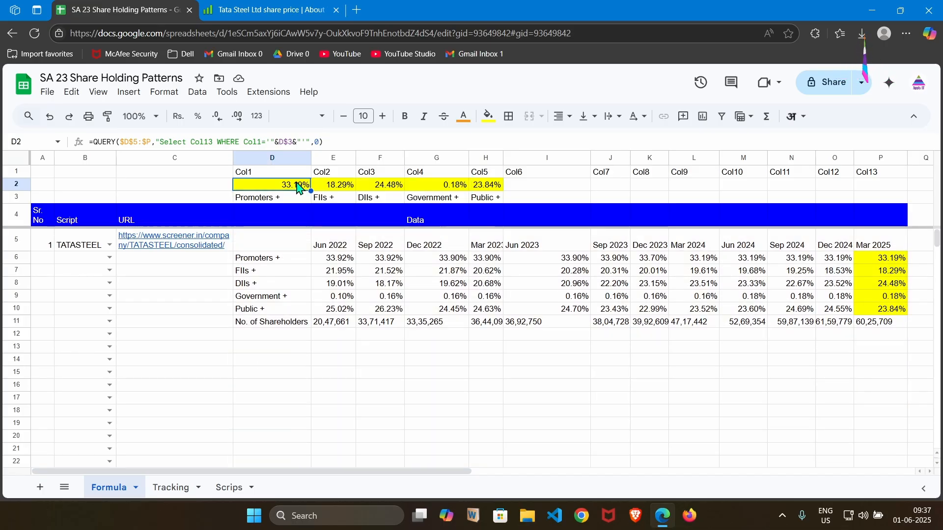
# - On the Tracking sheet, highlight the IMPORTHTML($C5,"TABLE",10) data argument inside D5's QUERY formula
pyautogui.click(167, 489)
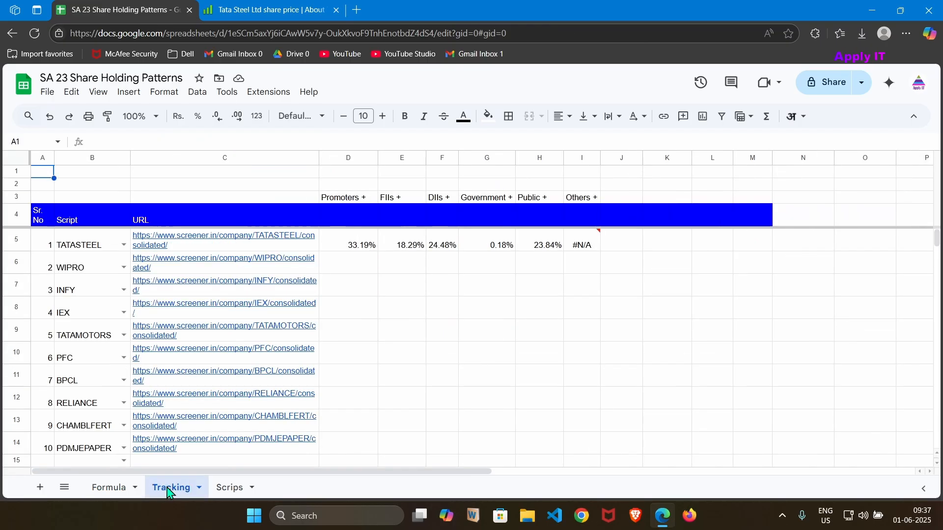
pyautogui.click(332, 246)
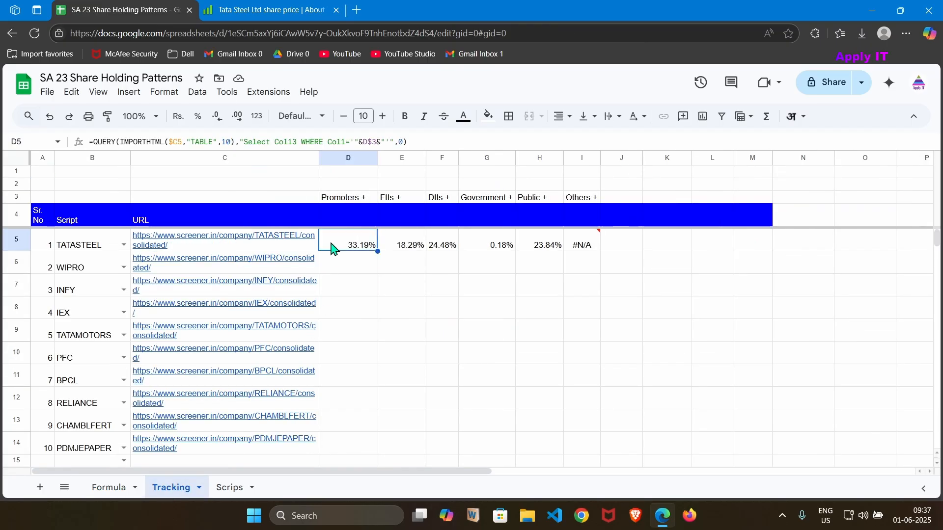
pyautogui.click(111, 142)
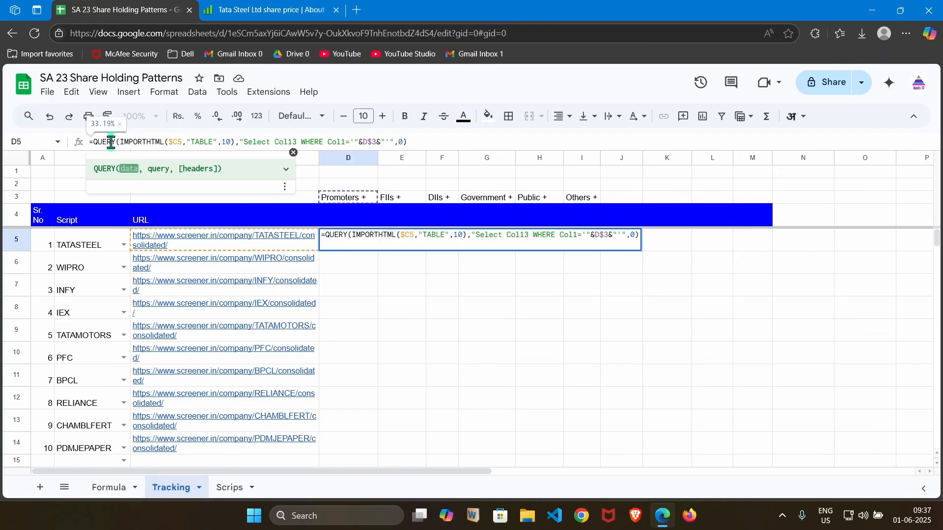
pyautogui.press('Right')
pyautogui.press('Right')
pyautogui.press('Right')
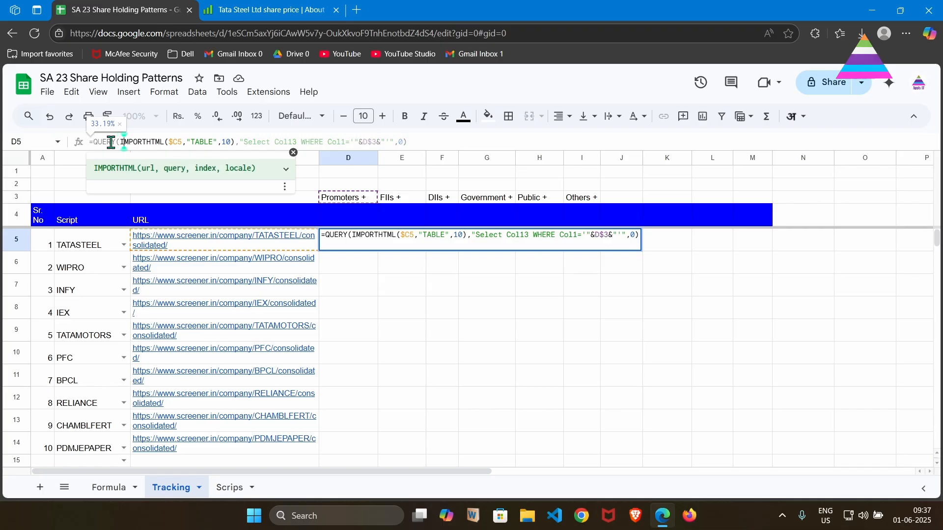
pyautogui.hotkey('shift', 'Right')
pyautogui.hotkey('shift', 'Right')
pyautogui.hotkey('shift', 'Right')
pyautogui.hotkey('shift', 'Right')
pyautogui.hotkey('shift', 'Right')
pyautogui.hotkey('shift', 'Right')
pyautogui.hotkey('shift', 'Right')
pyautogui.hotkey('shift', 'Right')
pyautogui.hotkey('shift', 'Right')
pyautogui.hotkey('shift', 'Right')
pyautogui.hotkey('shift', 'Right')
pyautogui.hotkey('shift', 'Right')
pyautogui.hotkey('shift', 'Right')
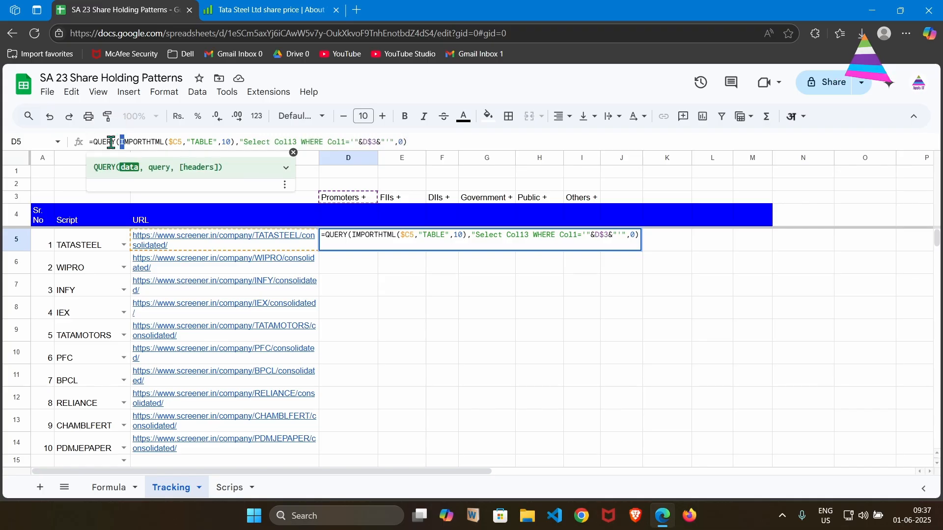
pyautogui.hotkey('shift', 'Right')
pyautogui.hotkey('shift', 'Right')
pyautogui.hotkey('shift', 'Right')
pyautogui.hotkey('shift', 'Right')
pyautogui.hotkey('shift', 'Right')
pyautogui.hotkey('shift', 'Right')
pyautogui.hotkey('shift', 'Right')
pyautogui.hotkey('shift', 'Right')
pyautogui.hotkey('shift', 'Right')
pyautogui.hotkey('shift', 'Right')
pyautogui.hotkey('shift', 'Right')
pyautogui.hotkey('shift', 'Right')
pyautogui.hotkey('shift', 'Right')
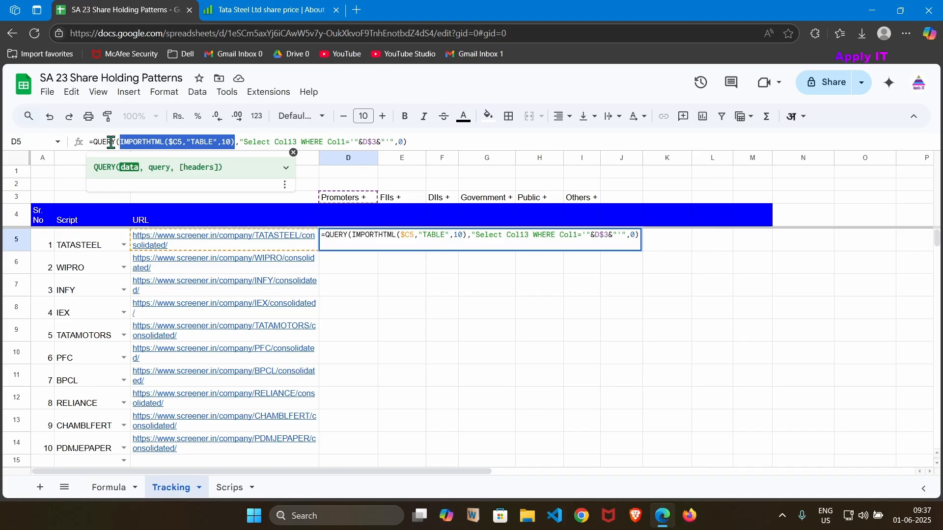
# - Review the "Select Col13 WHERE Col1" condition and header argument in D5's QUERY formula, leaving the formula unedited
pyautogui.press('Right')
pyautogui.press('Right')
pyautogui.press('Right')
pyautogui.press('Right')
pyautogui.press('Right')
pyautogui.press('Right')
pyautogui.press('Right')
pyautogui.press('Right')
pyautogui.press('Right')
pyautogui.press('Right')
pyautogui.press('Right')
pyautogui.press('Right')
pyautogui.press('Right')
pyautogui.press('Right')
pyautogui.press('Right')
pyautogui.press('Right')
pyautogui.press('Right')
pyautogui.press('Right')
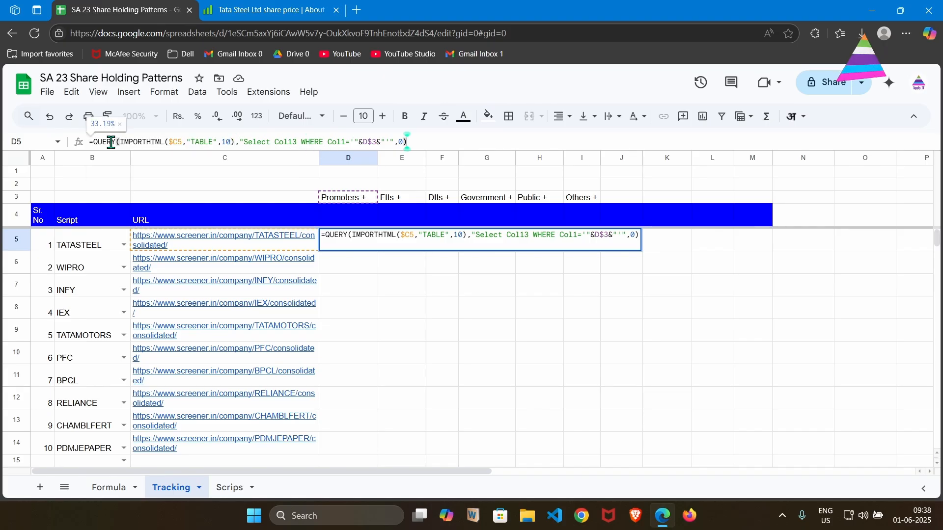
pyautogui.press('Escape')
# - Check the combined QUERY and IMPORTHTML formulas across the TATASTEEL row, ending back at D5
pyautogui.press('Right')
pyautogui.press('Right')
pyautogui.press('Right')
pyautogui.press('Right')
pyautogui.press('Right')
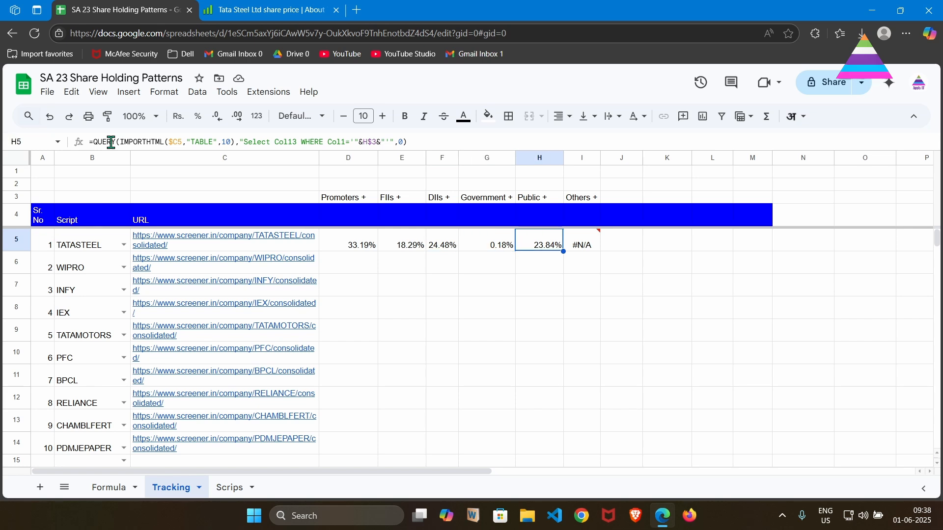
pyautogui.press('Left')
pyautogui.press('Left')
pyautogui.press('Left')
pyautogui.press('Left')
pyautogui.press('Left')
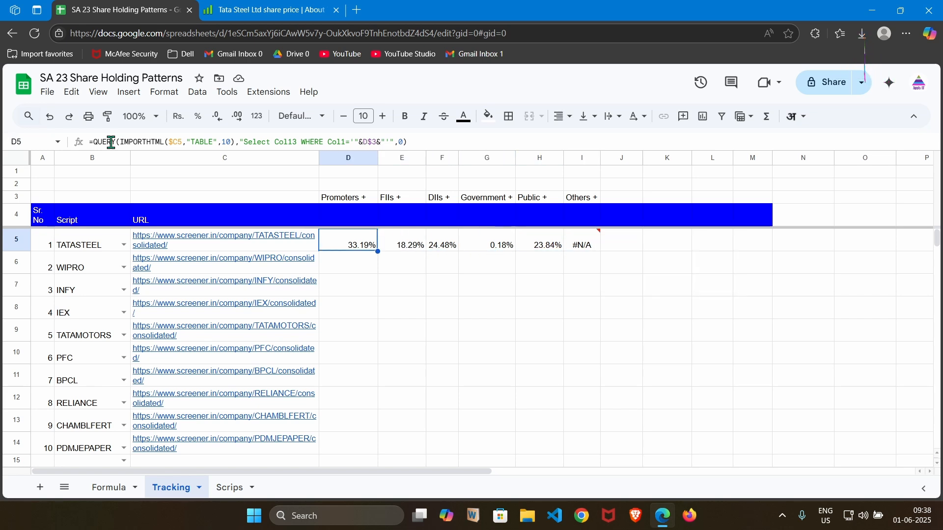
# - View Tata Steel's Shareholding Pattern table on Screener, and return to the Tracking sheet
pyautogui.hotkey('ctrl', 'Tab')
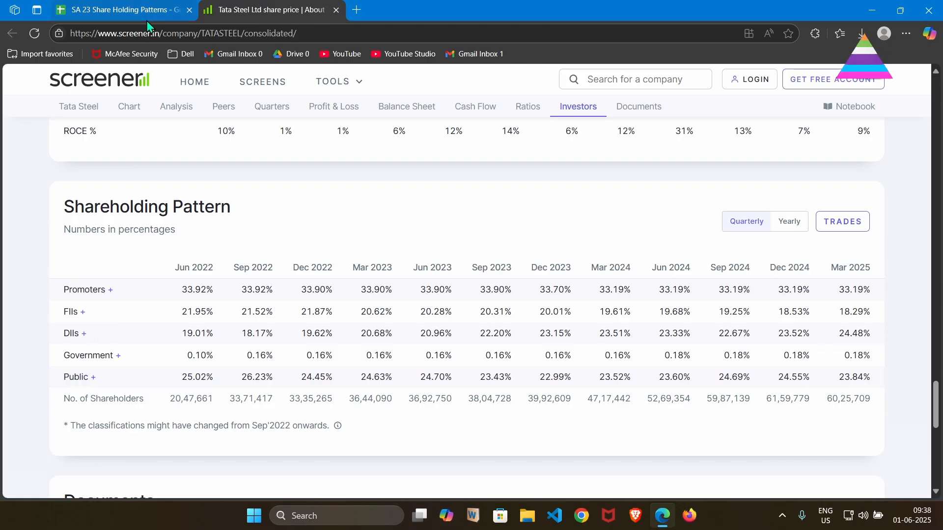
pyautogui.moveTo(148, 26)
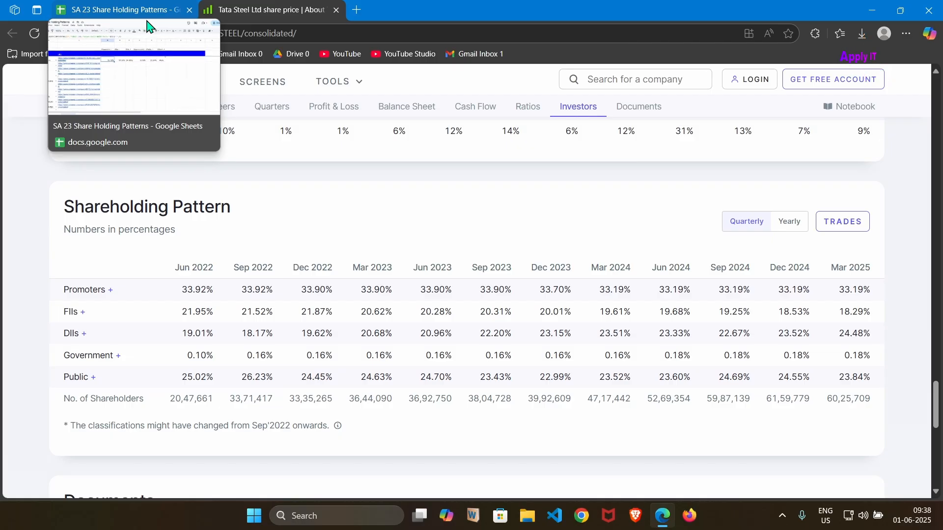
pyautogui.click(147, 21)
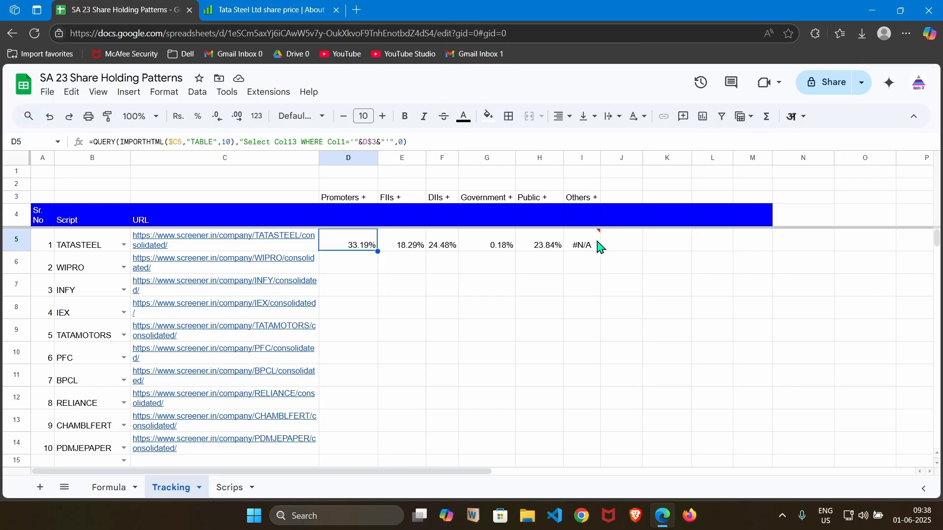
# - Copy the TATASTEEL formulas in D5:I5 into the WIPRO row, D6:I6
pyautogui.moveTo(598, 245)
pyautogui.hotkey('shift', 'Right')
pyautogui.hotkey('shift', 'Right')
pyautogui.hotkey('shift', 'Right')
pyautogui.hotkey('shift', 'Right')
pyautogui.hotkey('shift', 'Right')
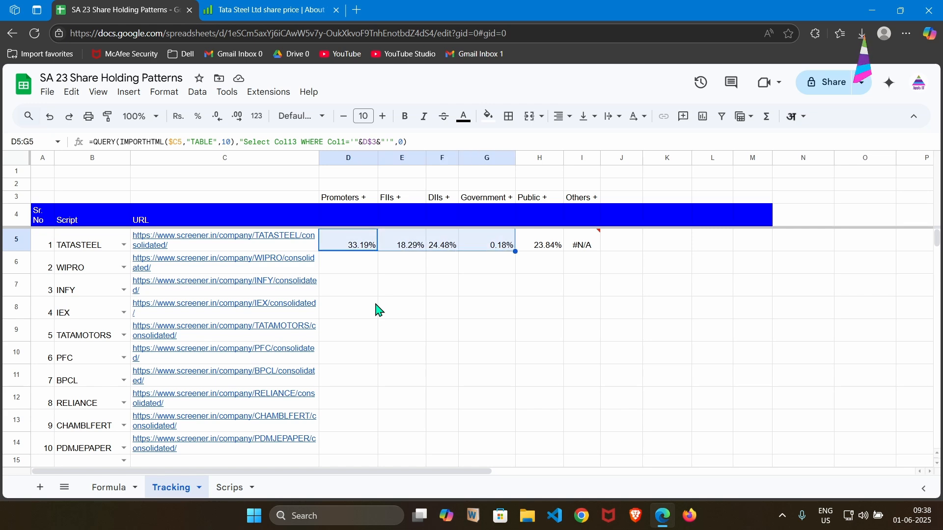
pyautogui.hotkey('ctrl', 'c')
pyautogui.press('Down')
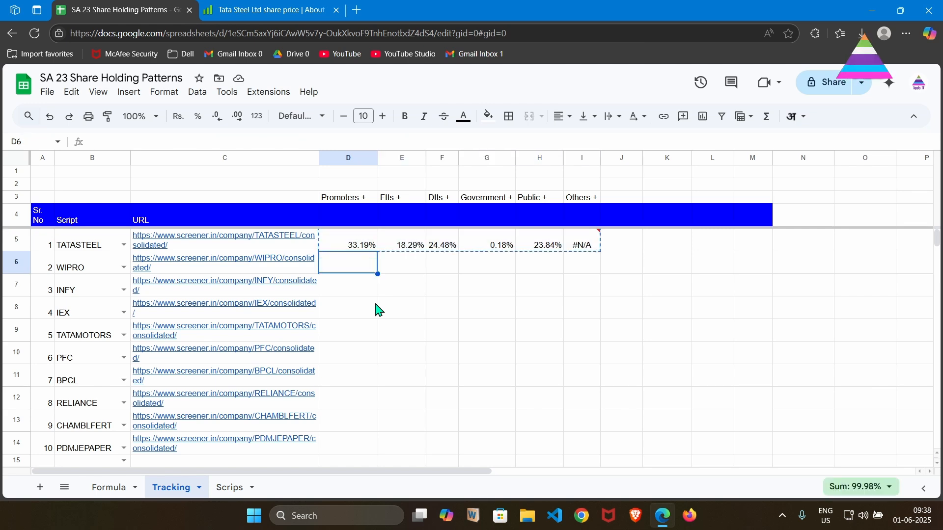
pyautogui.hotkey('ctrl', 'v')
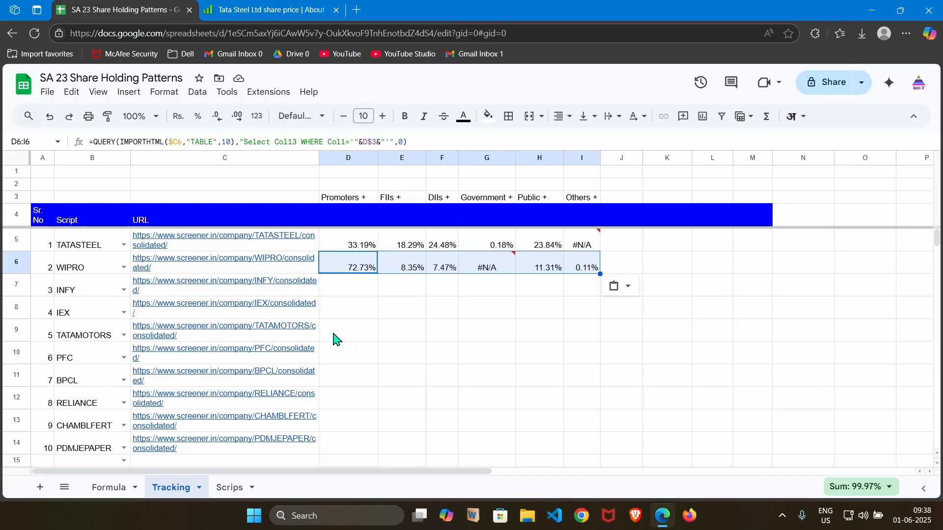
# - Check the error note on WIPRO's Government cell, G6
pyautogui.click(471, 334)
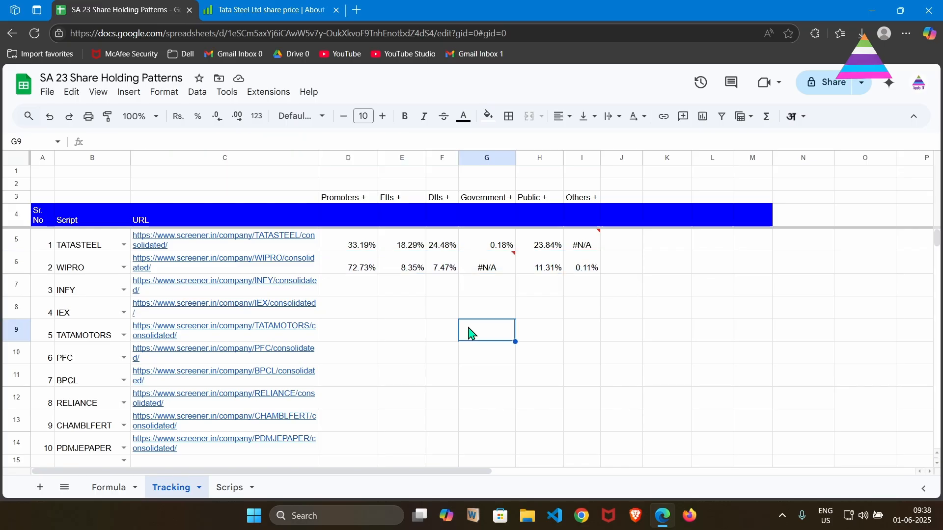
pyautogui.moveTo(500, 271)
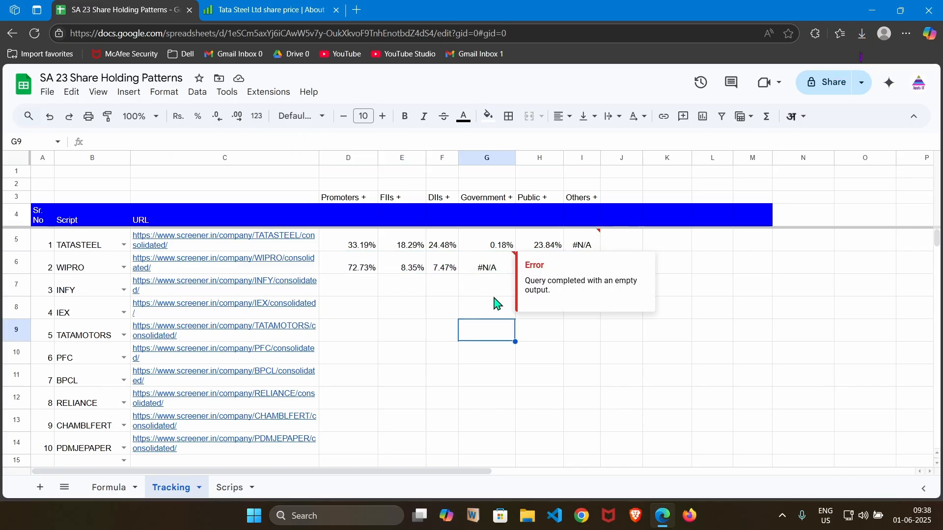
pyautogui.click(495, 294)
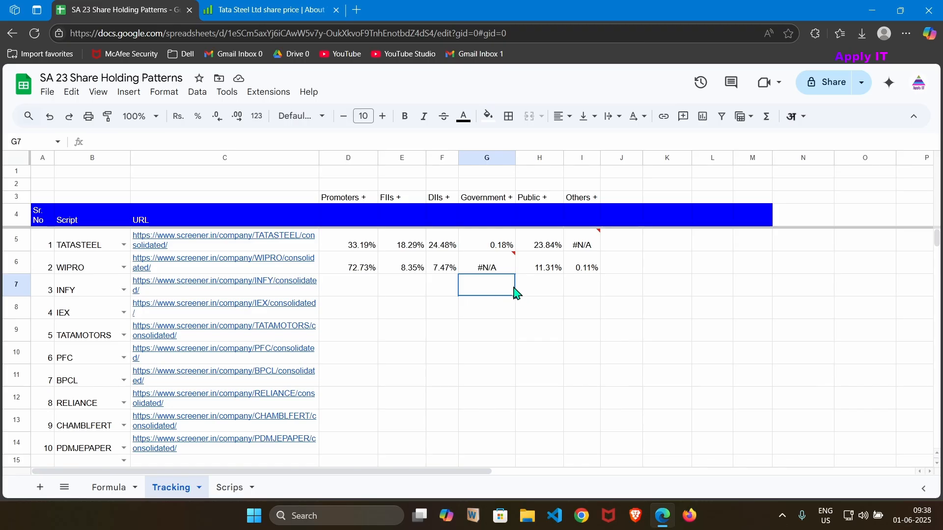
# - Open the WIPRO Screener URL from C6 in a new browser tab and examine the labels in its Shareholding Pattern table
pyautogui.click(285, 271)
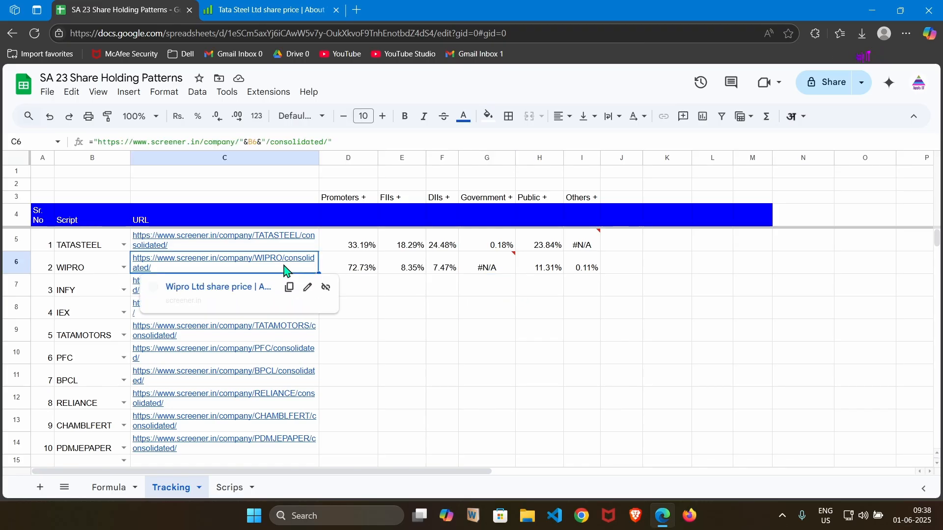
pyautogui.click(356, 15)
pyautogui.hotkey('ctrl', 'v')
pyautogui.press('Return')
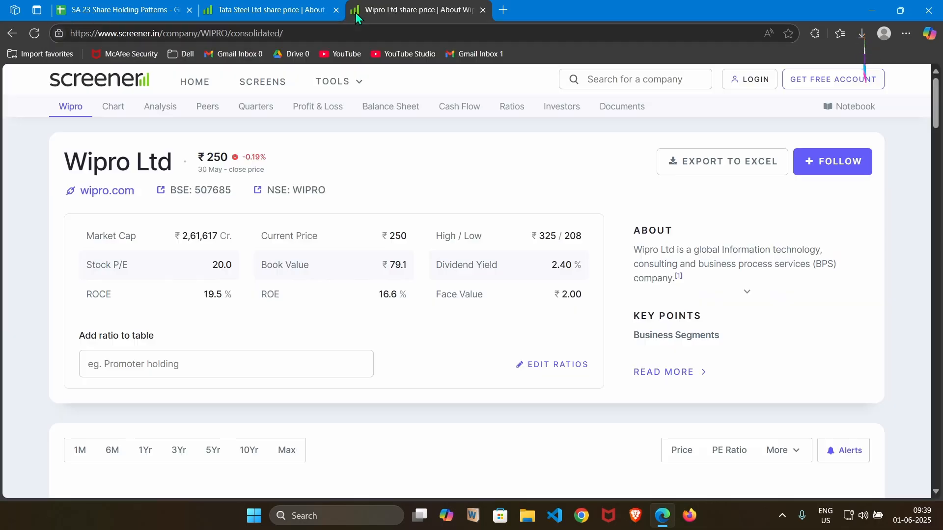
pyautogui.scroll(-20, 426, 290)
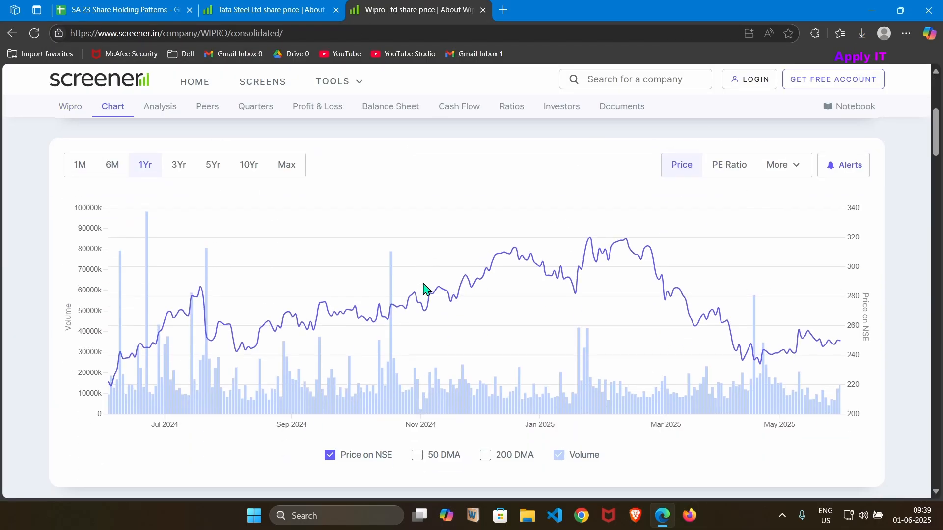
pyautogui.scroll(-20, 427, 290)
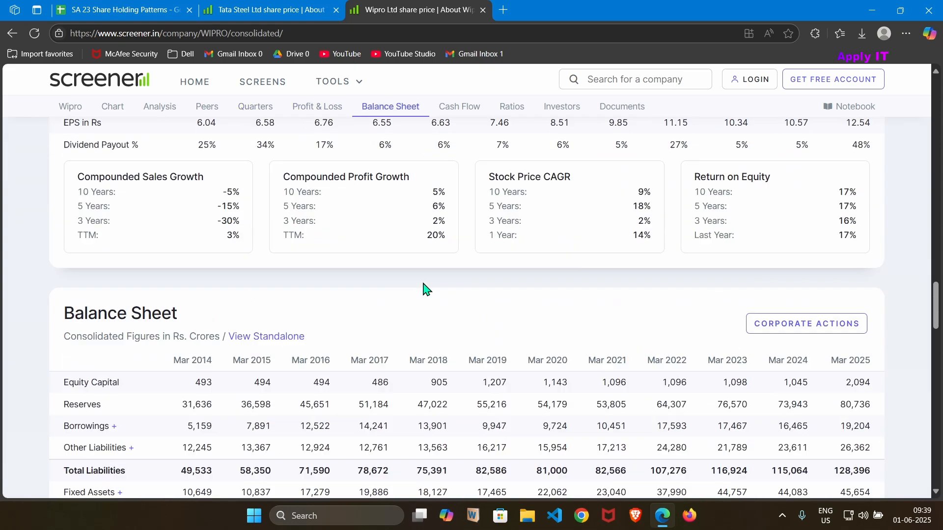
pyautogui.scroll(1, 426, 290)
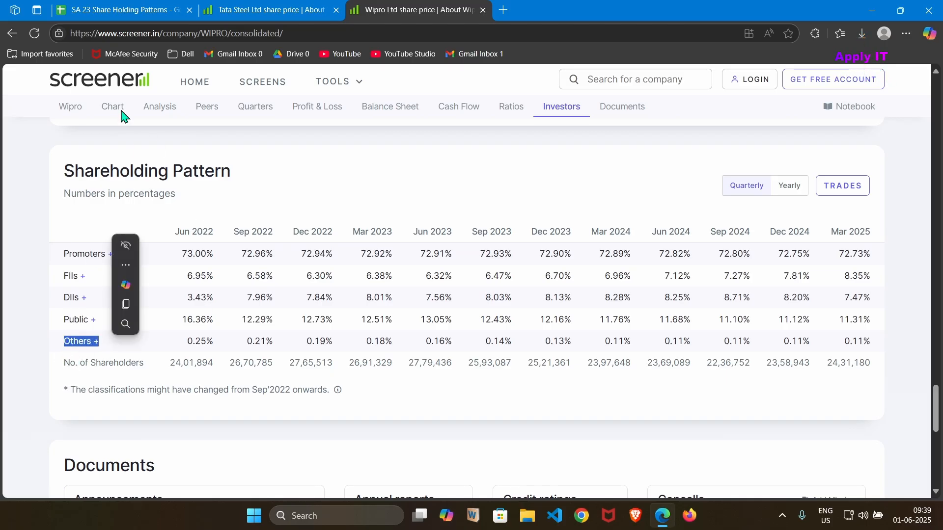
# - Compare WIPRO's Others value in I6 of the Tracking sheet with the Mar 2025 Others figure on Screener
pyautogui.click(117, 10)
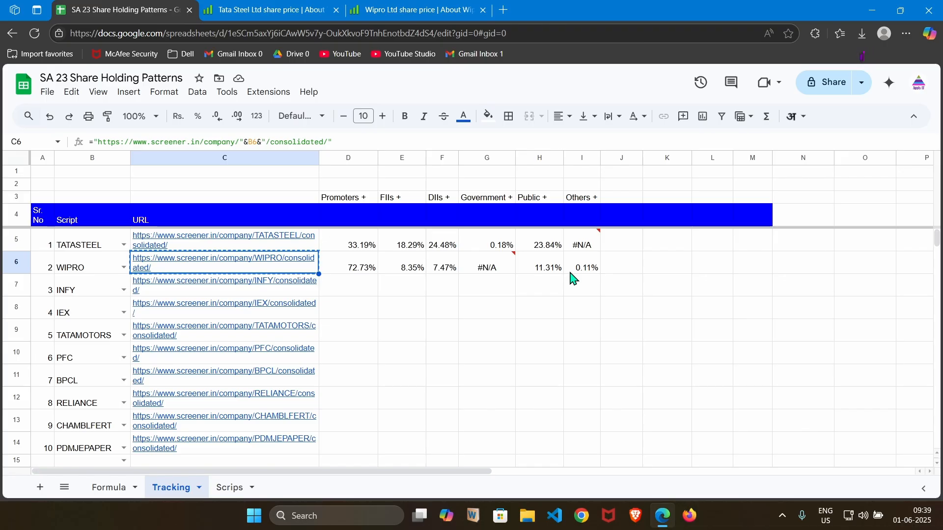
pyautogui.click(593, 277)
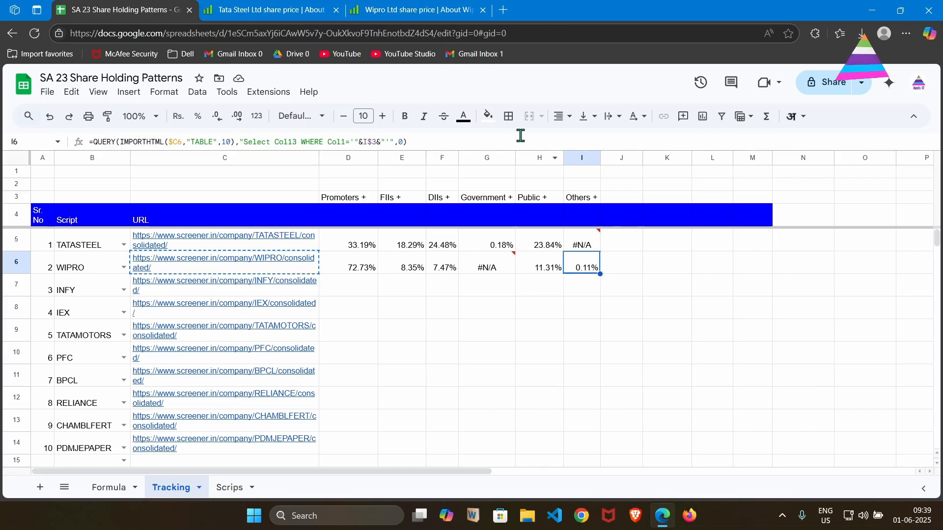
pyautogui.click(413, 12)
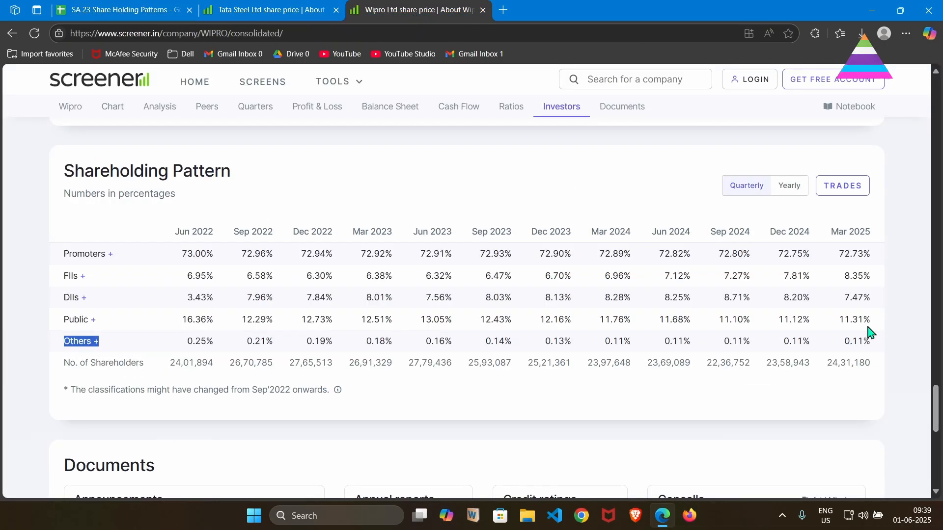
pyautogui.click(838, 348)
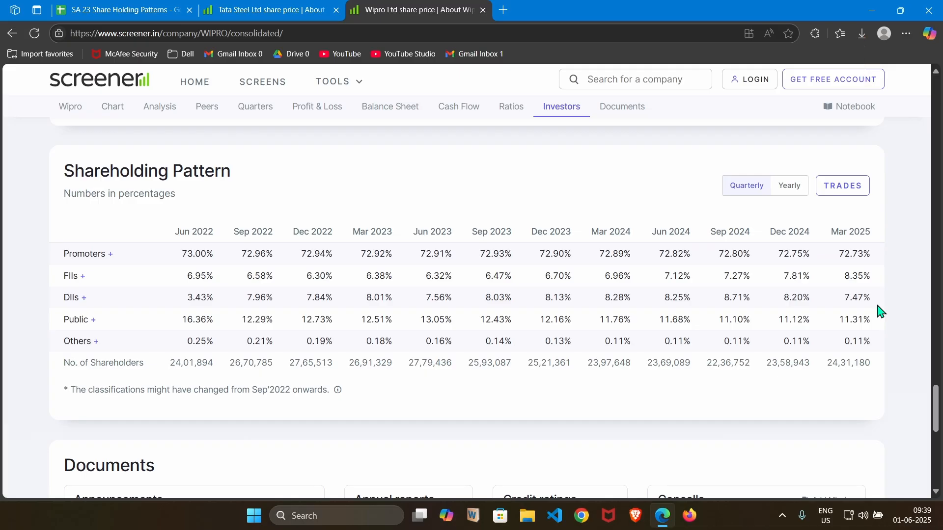